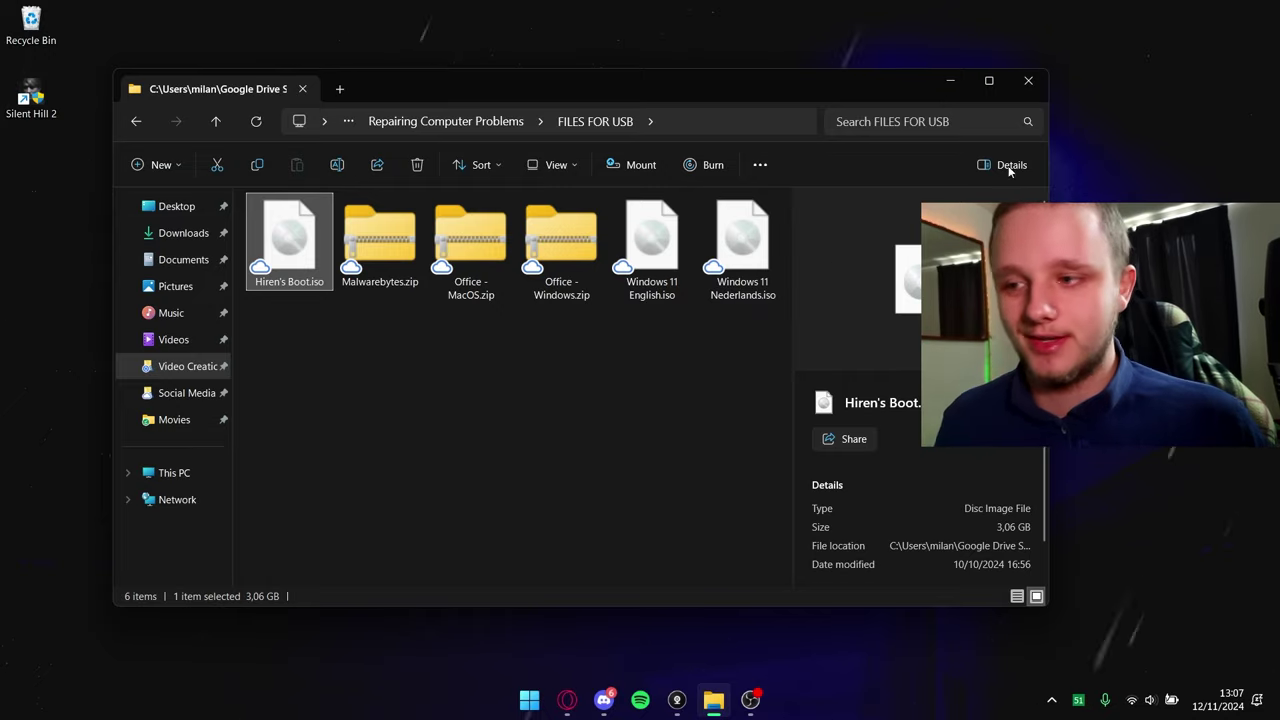
# Select all the files in the FILES FOR USB folder to check their combined size, and clear the selection
pyautogui.moveTo(745, 357); pyautogui.dragTo(306, 300)
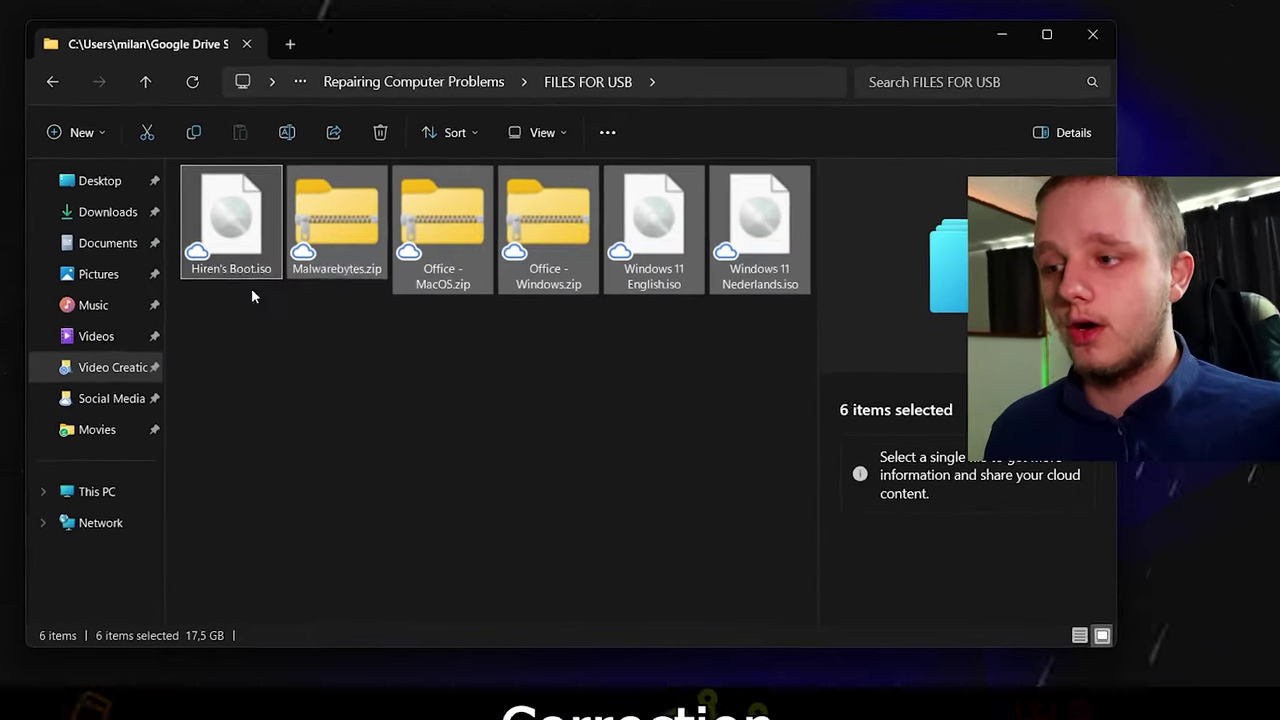
pyautogui.click(251, 288)
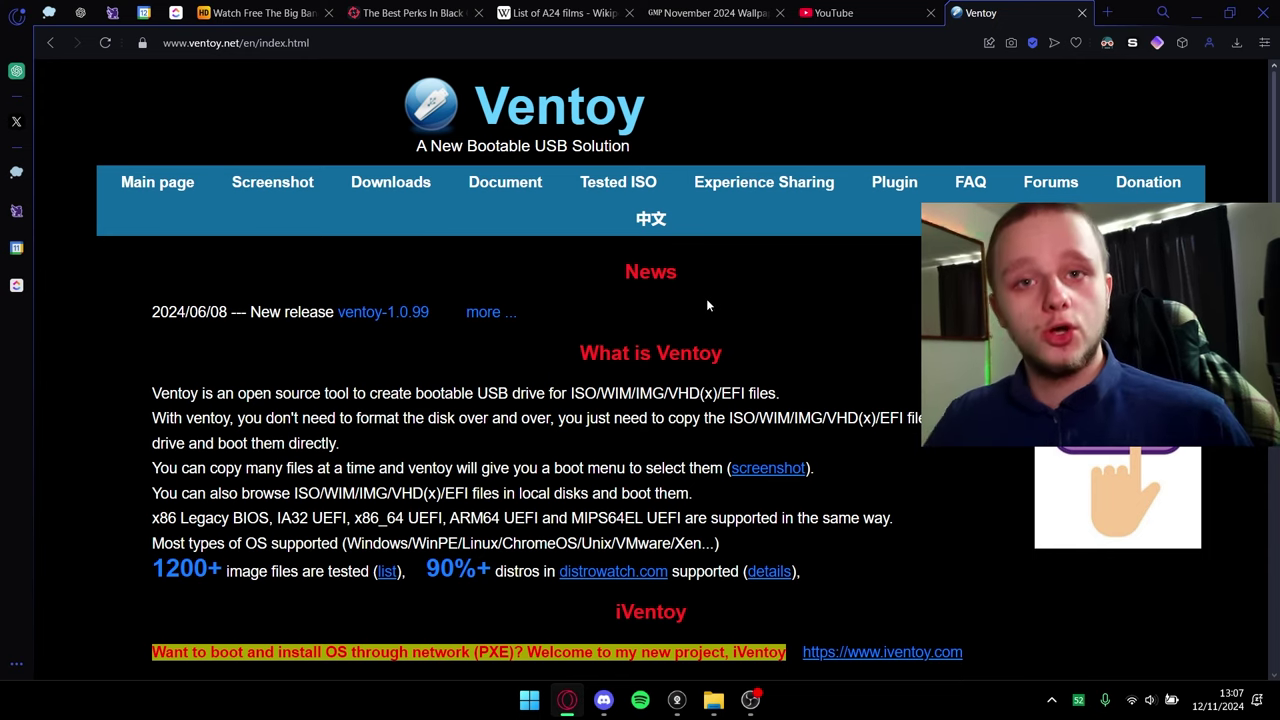
# Download ventoy-1.0.99-windows.zip from the Ventoy website's download page through SourceForge
pyautogui.click(390, 182)
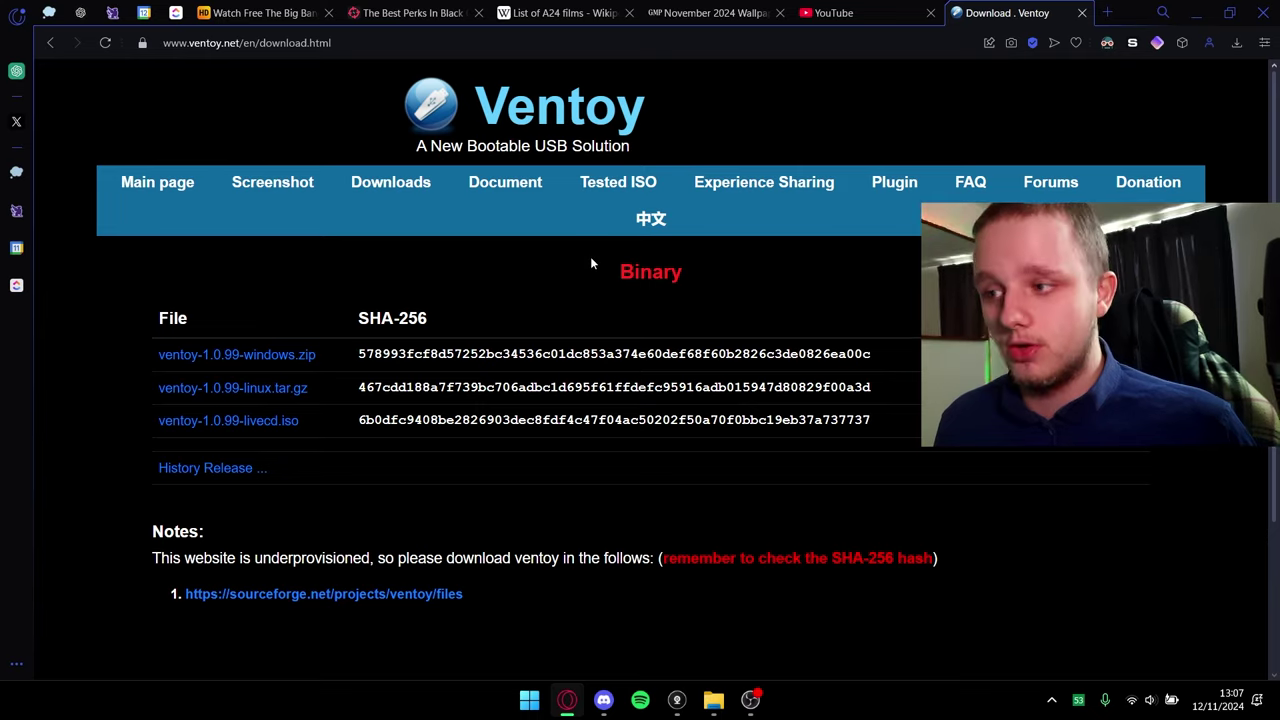
pyautogui.scroll(-1, 590, 263)
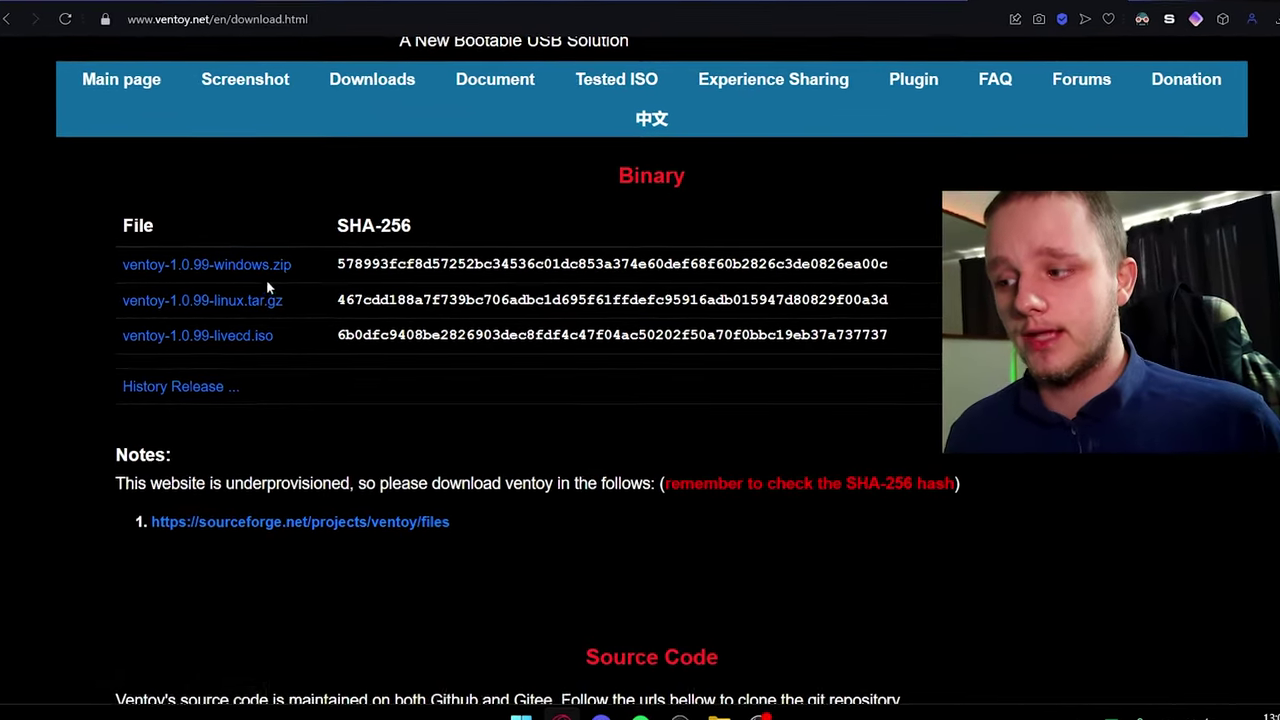
pyautogui.scroll(-2, 461, 458)
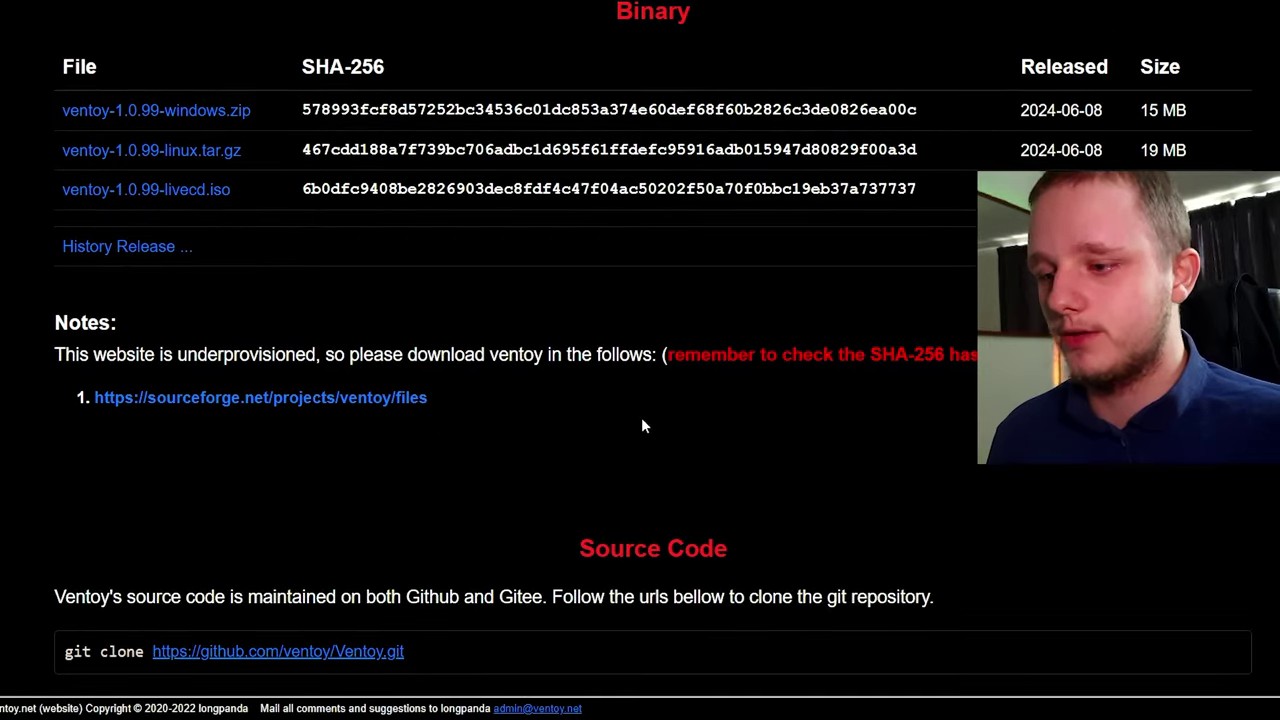
pyautogui.scroll(3, 641, 416)
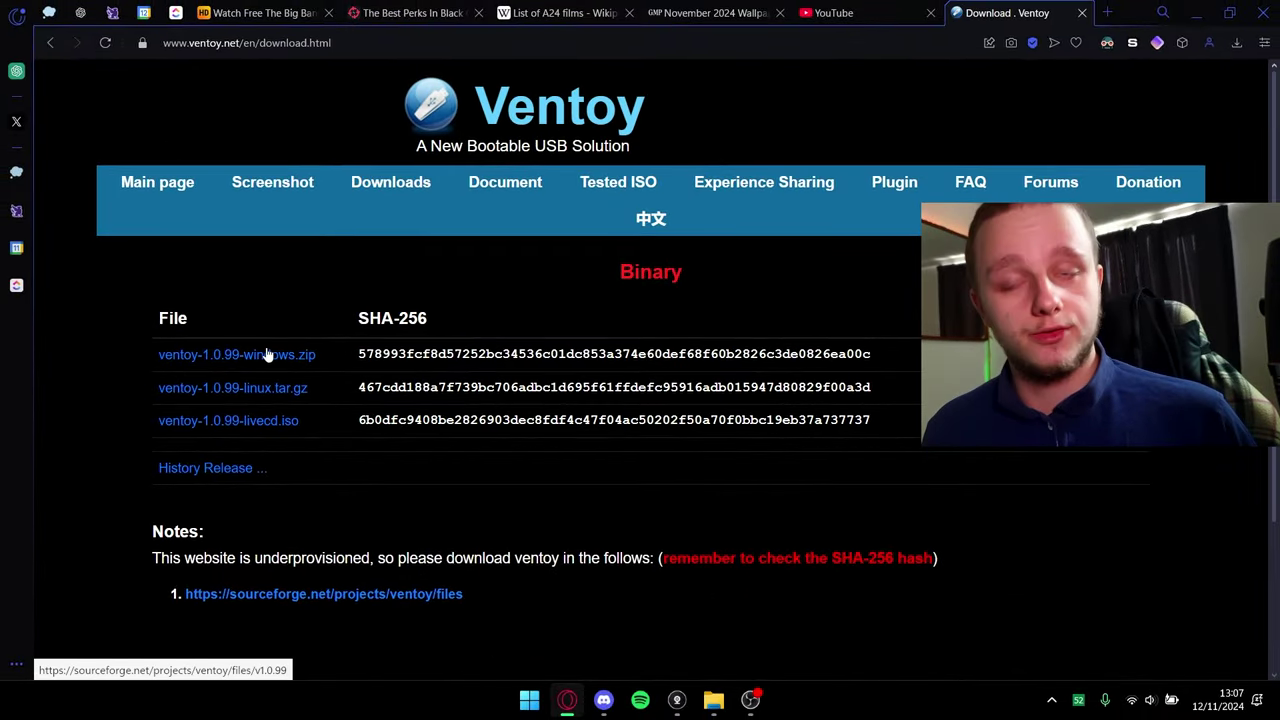
pyautogui.click(268, 354)
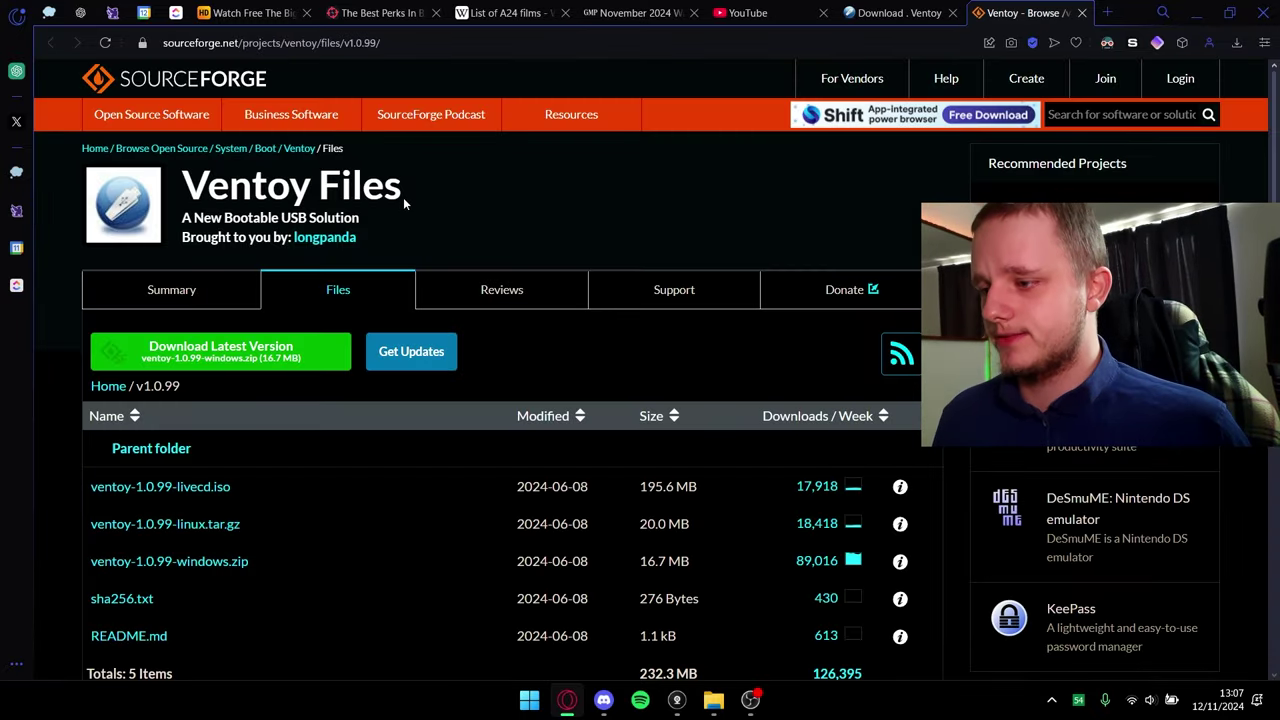
pyautogui.scroll(-1, 320, 240)
pyautogui.click(243, 272)
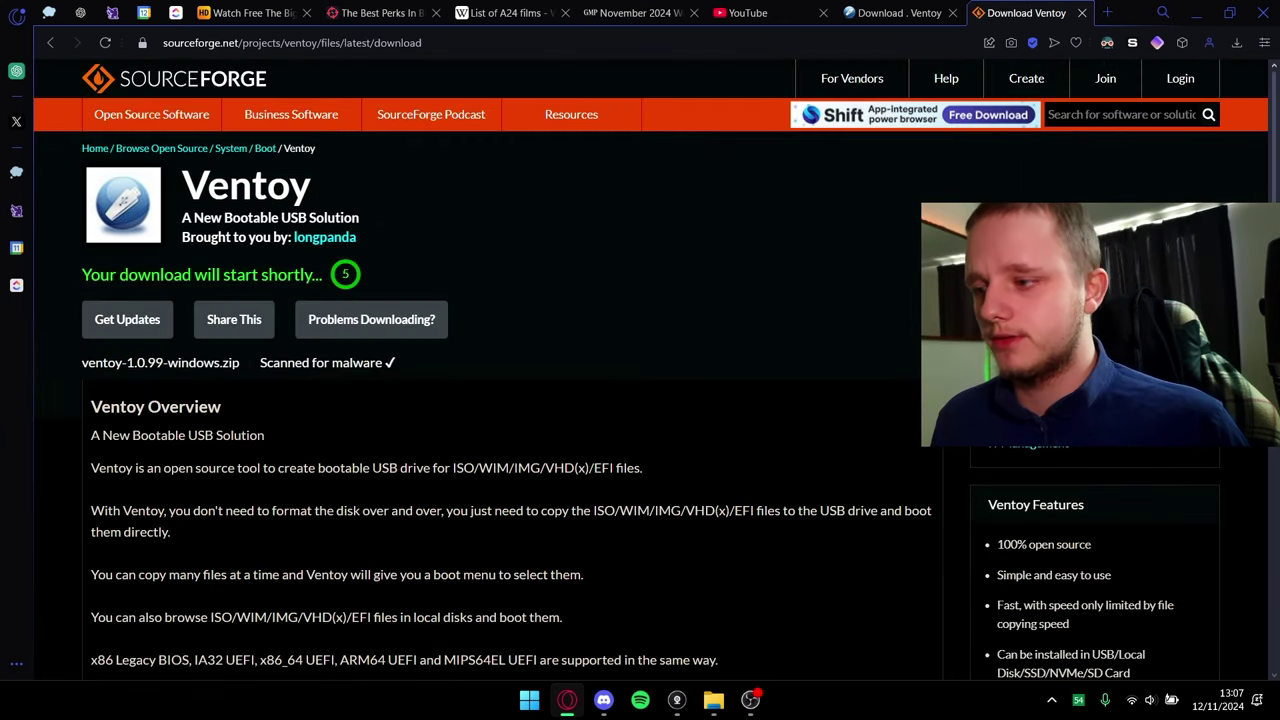
# Look through the browser's recent downloads for the Ventoy archive and minimize the browser
pyautogui.moveTo(1131, 15); pyautogui.dragTo(624, 43)
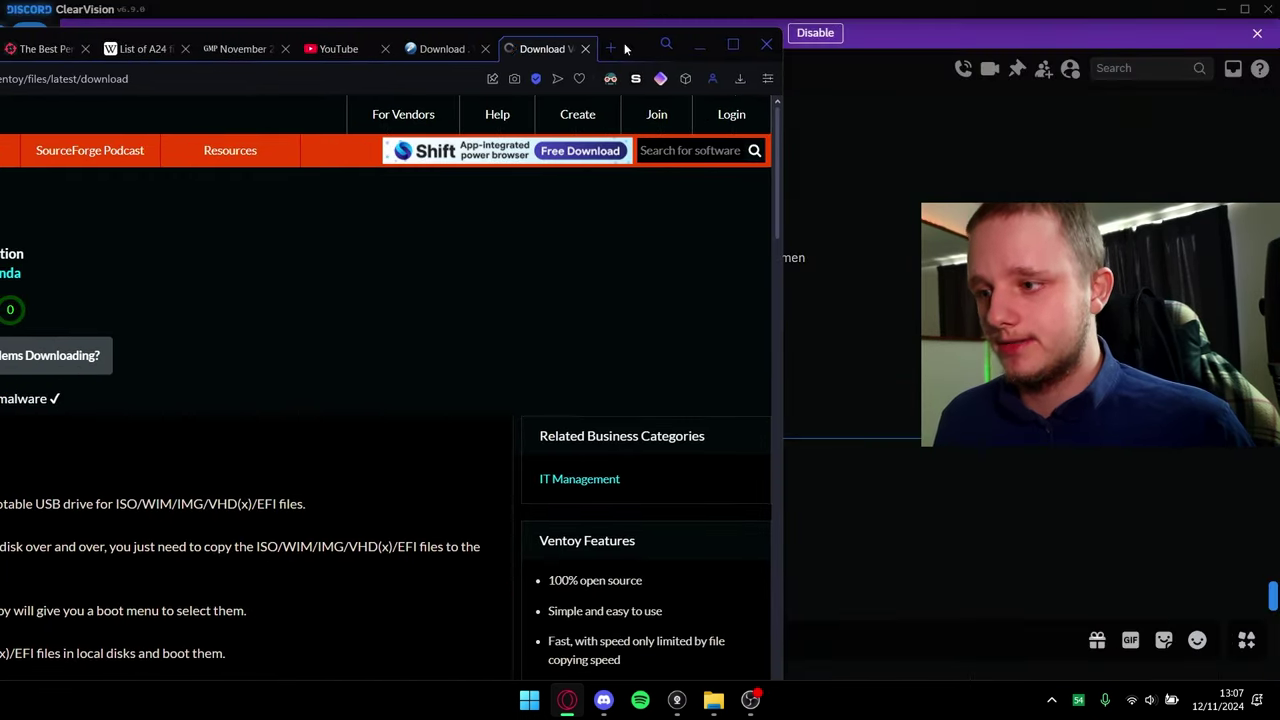
pyautogui.click(740, 80)
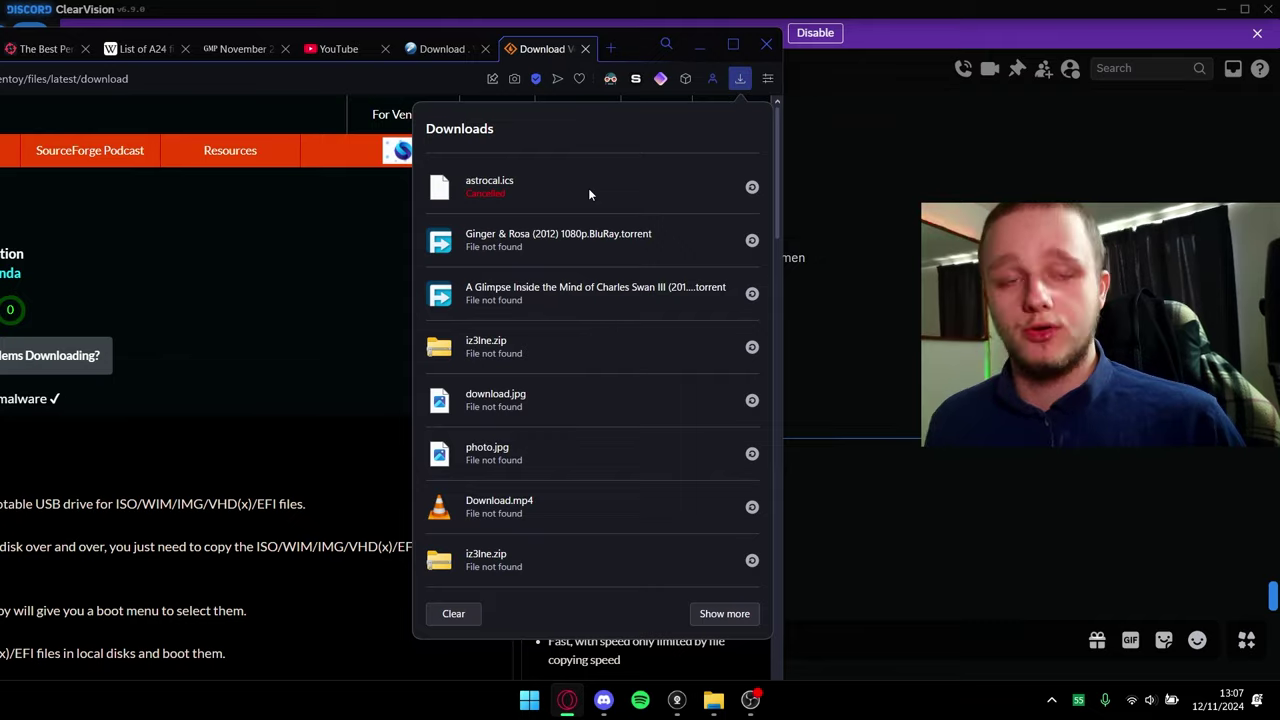
pyautogui.click(313, 268)
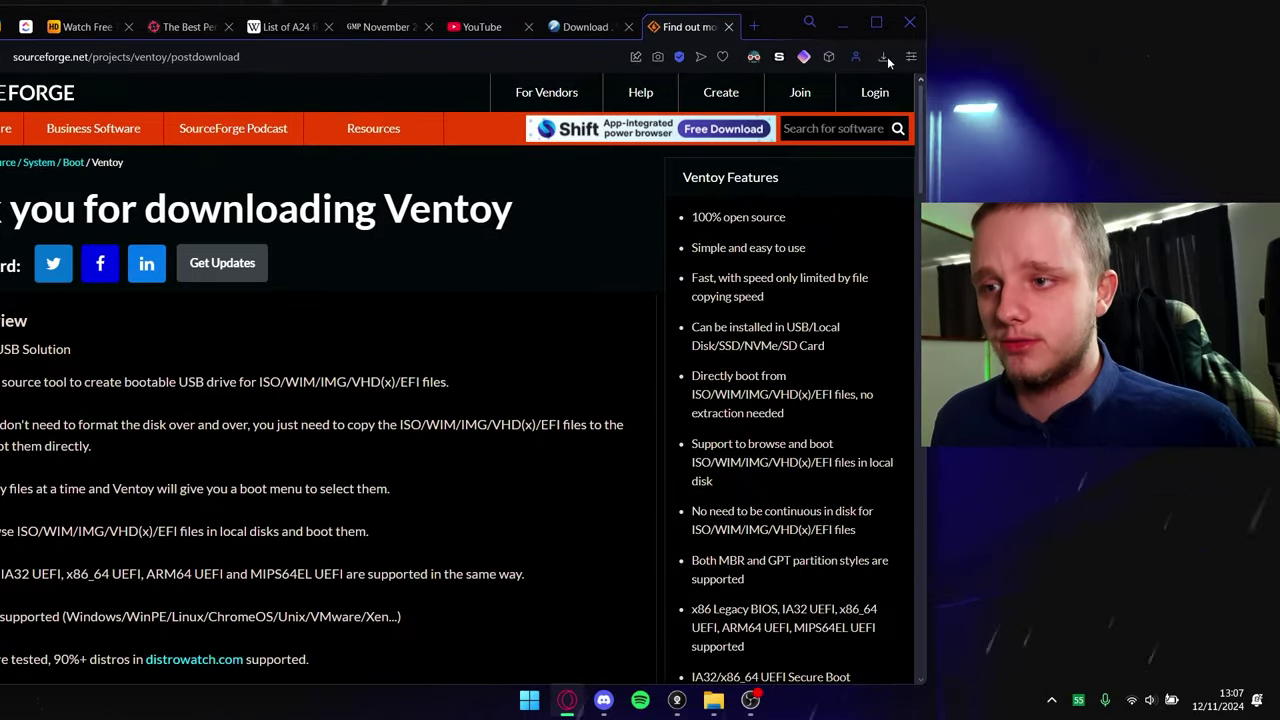
pyautogui.click(881, 57)
pyautogui.click(843, 24)
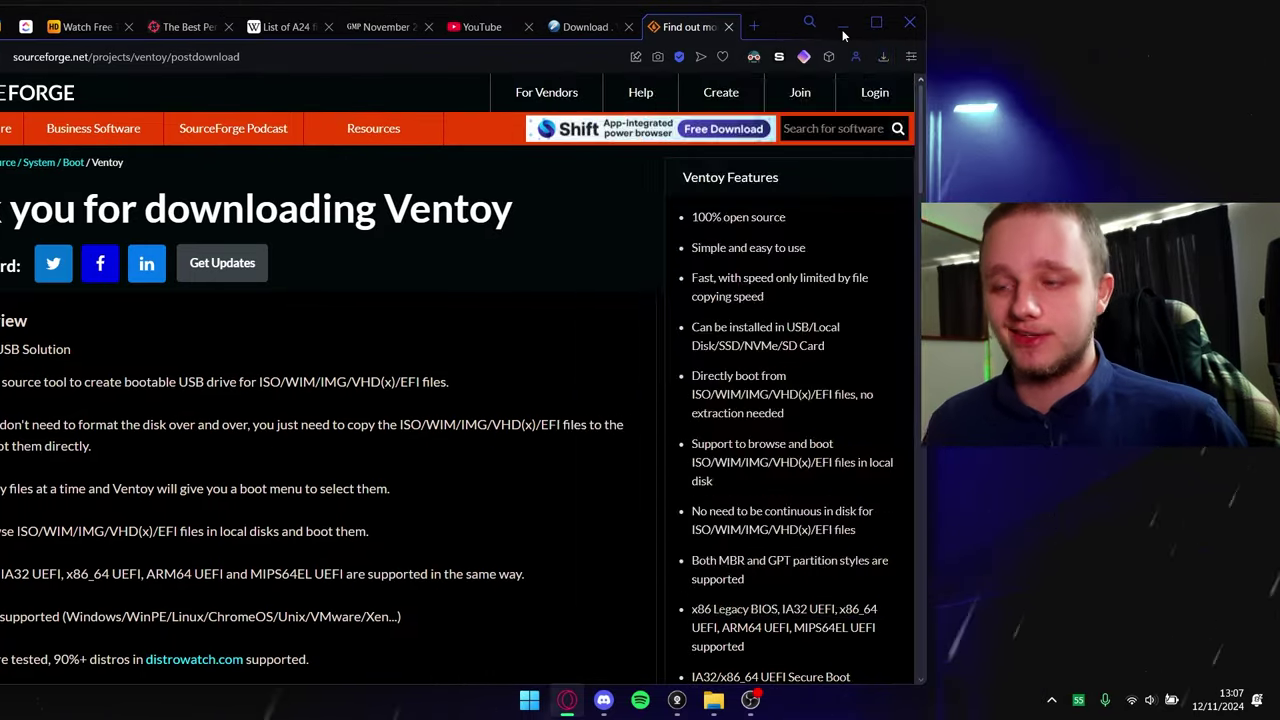
pyautogui.click(843, 24)
# Switch to Free Download Manager to check the download of ventoy-1.0.99-windows.zip, and minimize it
pyautogui.press('super')
pyautogui.write('free Download Manager')
pyautogui.press('Return')
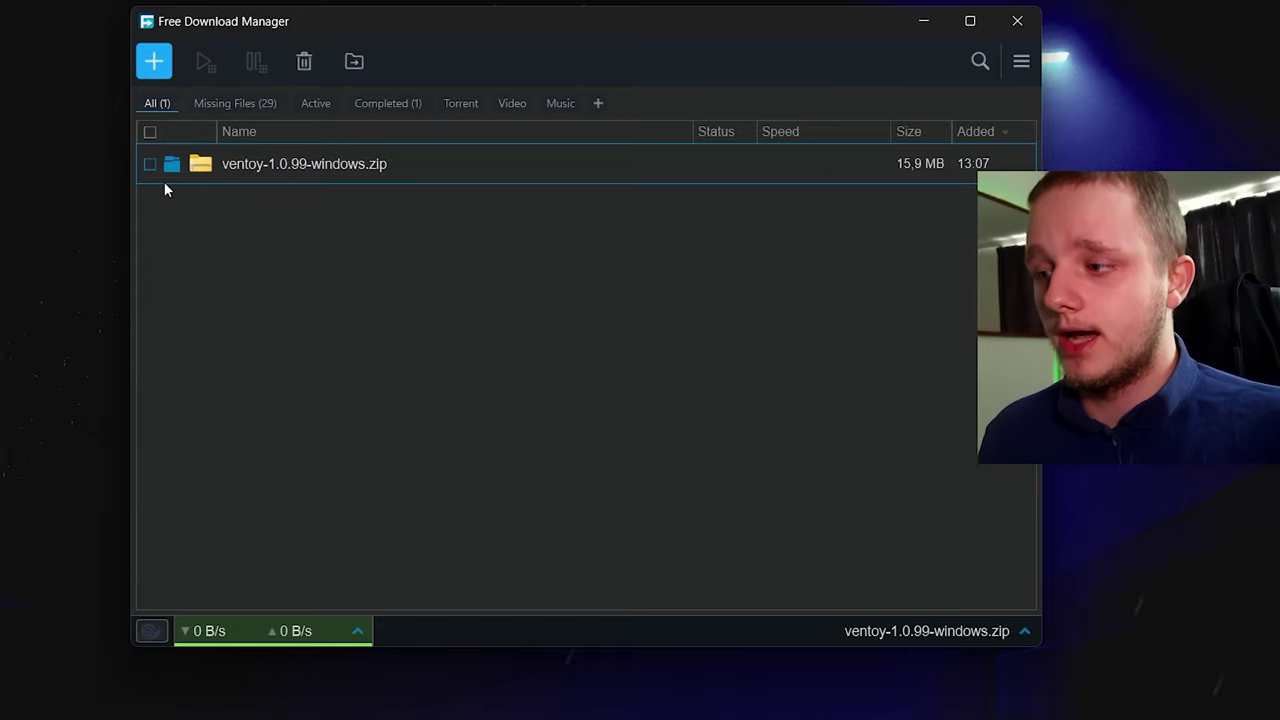
pyautogui.click(923, 20)
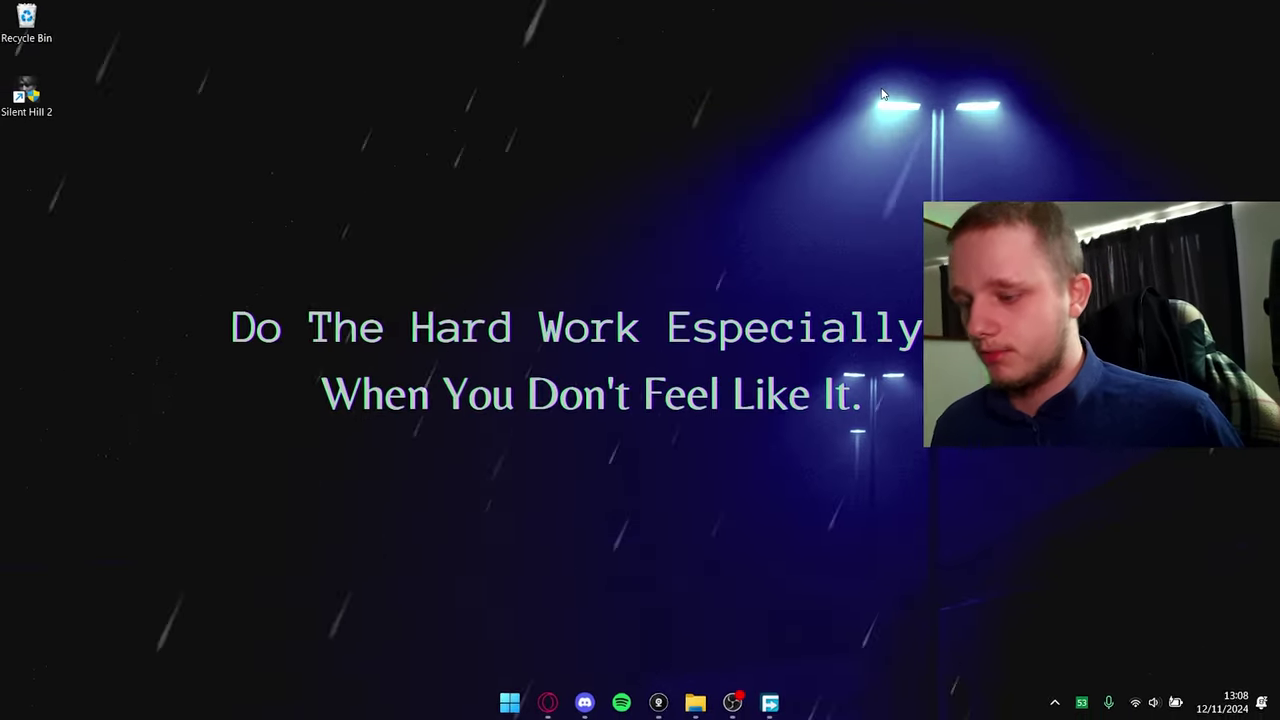
# Extract ventoy-1.0.99-windows.zip from the Downloads folder to its default destination and open the extracted ventoy-1.0.99 folder
pyautogui.press('super+e')
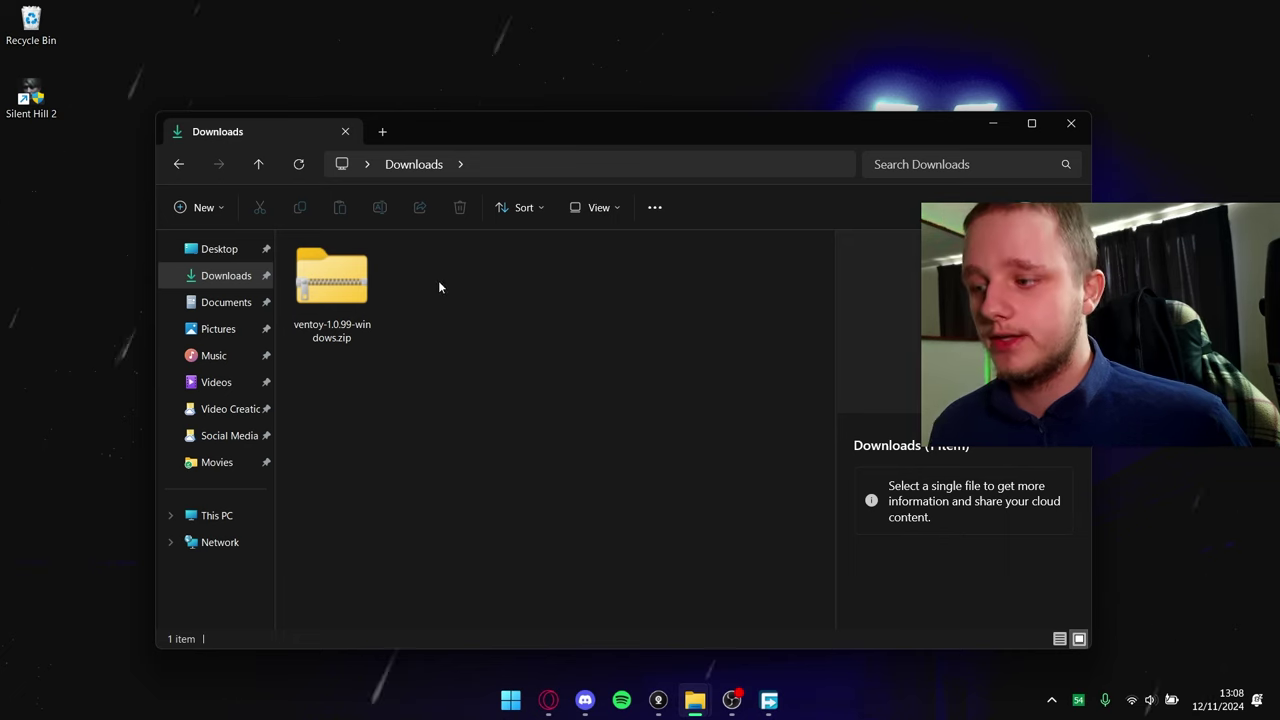
pyautogui.click(322, 315)
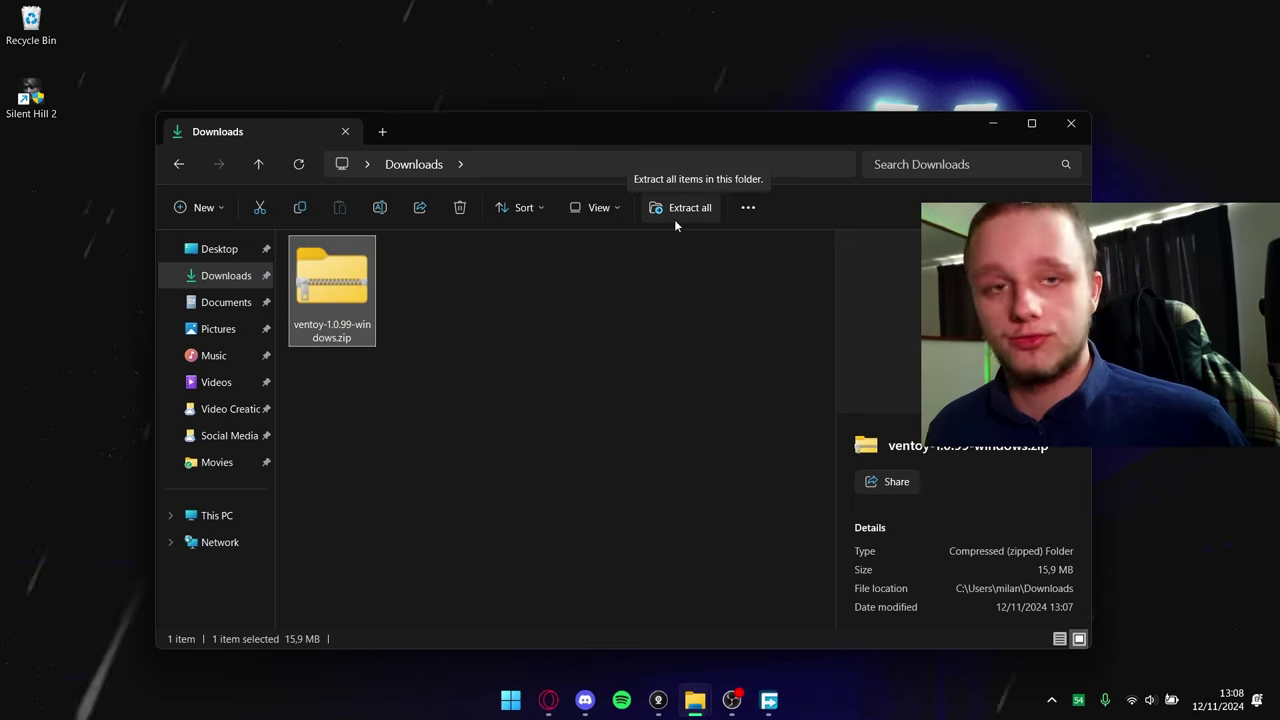
pyautogui.click(675, 222)
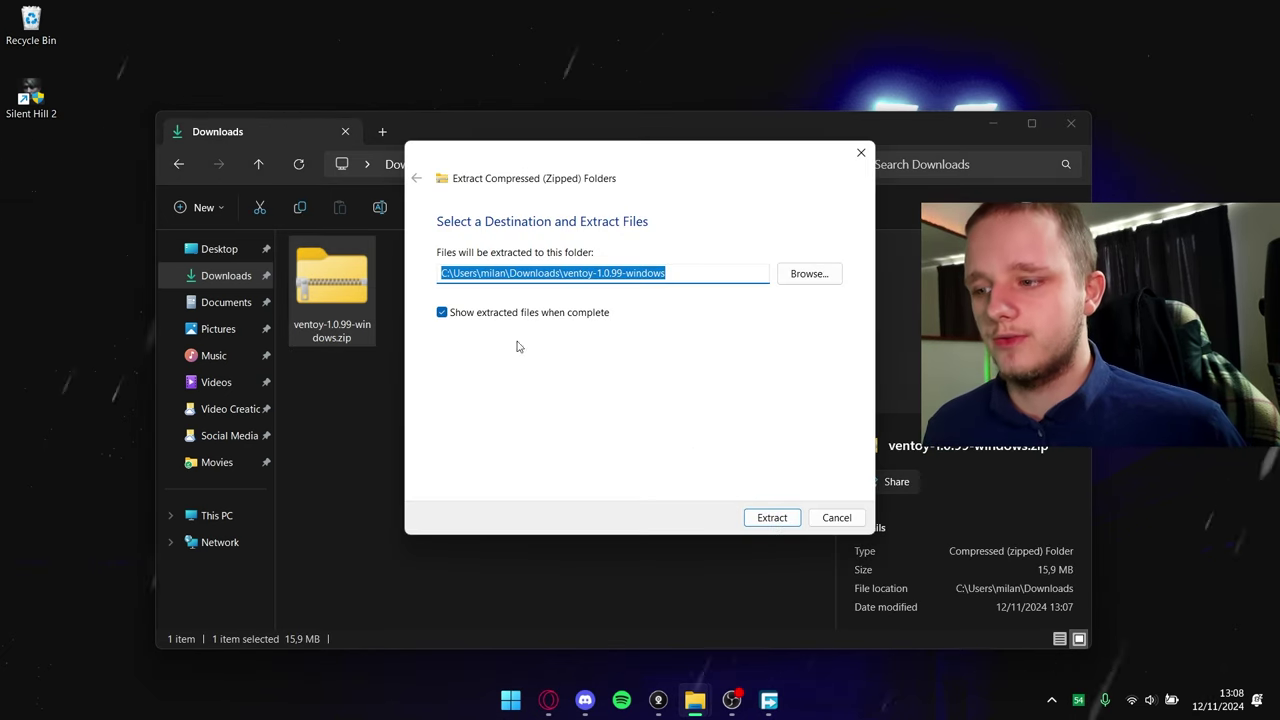
pyautogui.click(770, 518)
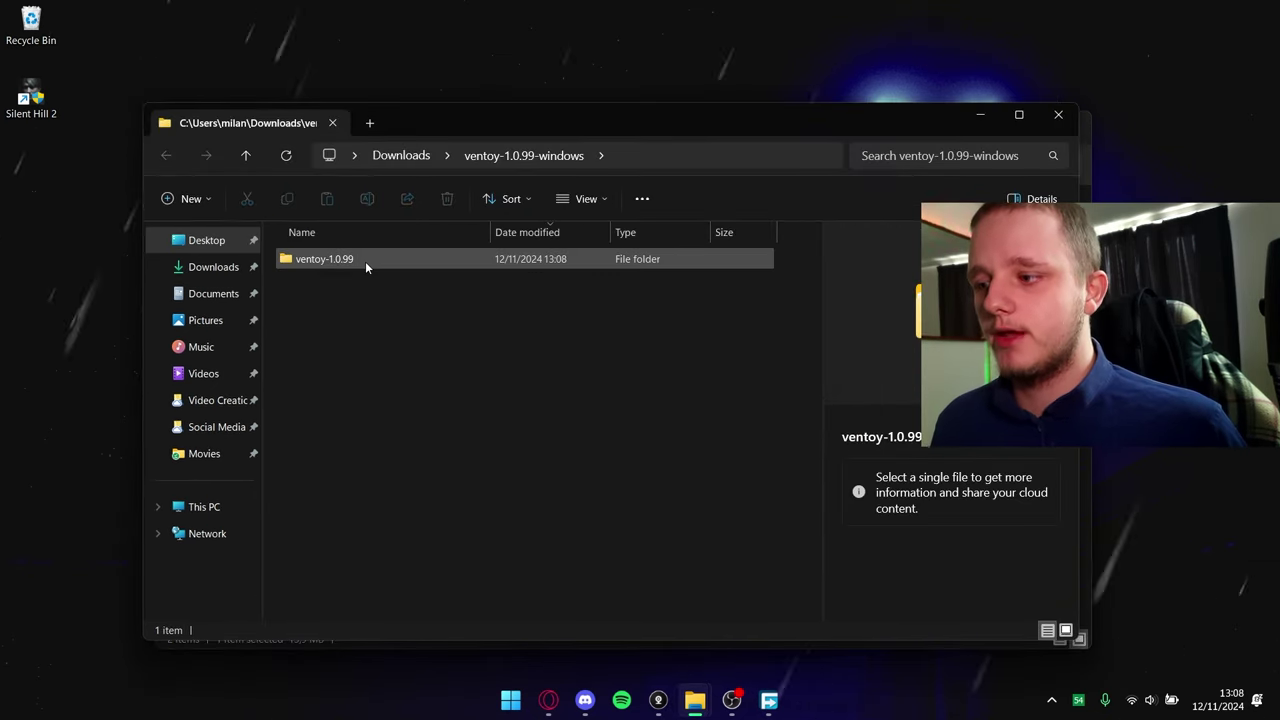
pyautogui.doubleClick(365, 261)
pyautogui.moveTo(528, 120); pyautogui.dragTo(505, 97)
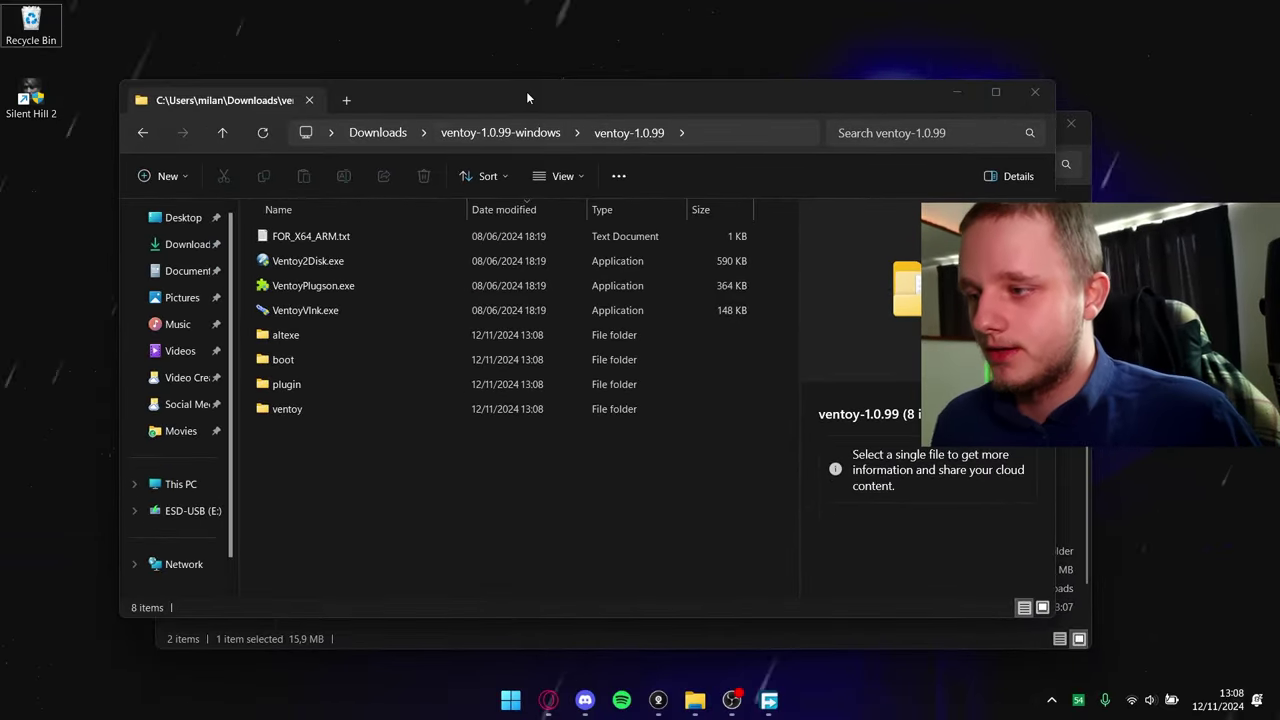
pyautogui.moveTo(526, 91); pyautogui.dragTo(532, 88)
pyautogui.moveTo(768, 97); pyautogui.dragTo(849, 94)
# In Disk Management, delete the ESD-USB (E:) volume on removable Disk 1
pyautogui.click(324, 503)
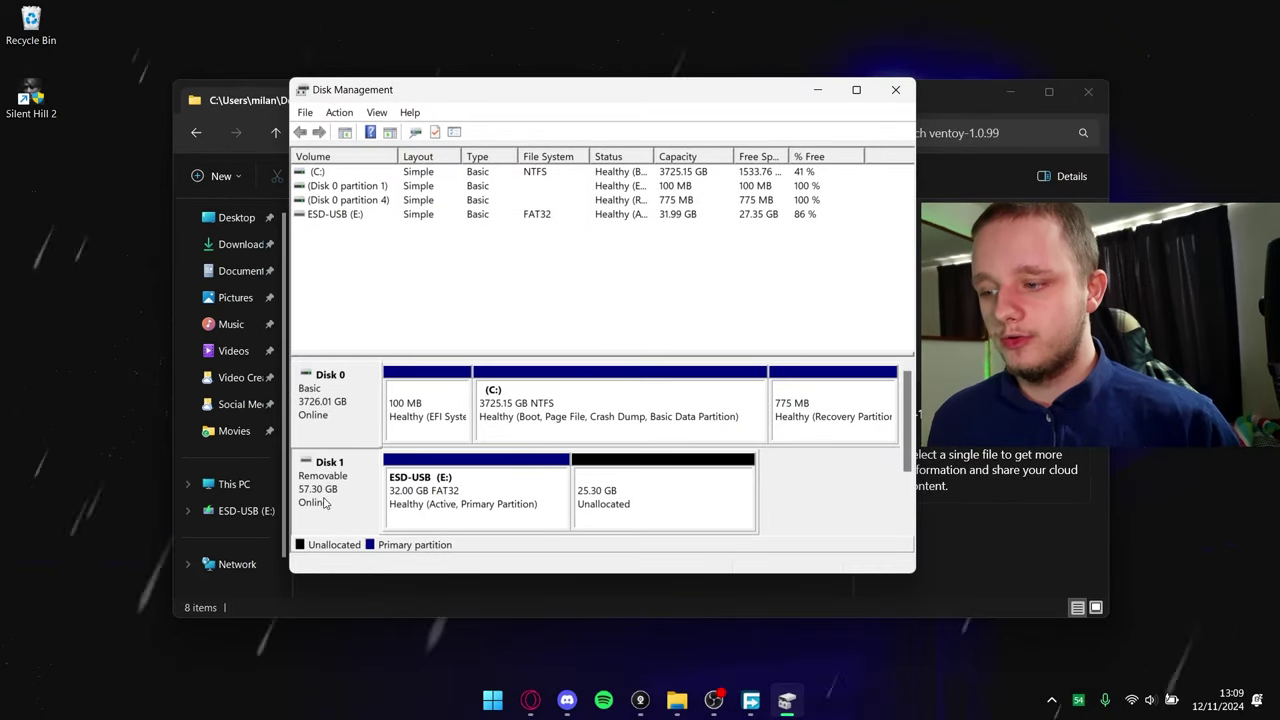
pyautogui.click(411, 497)
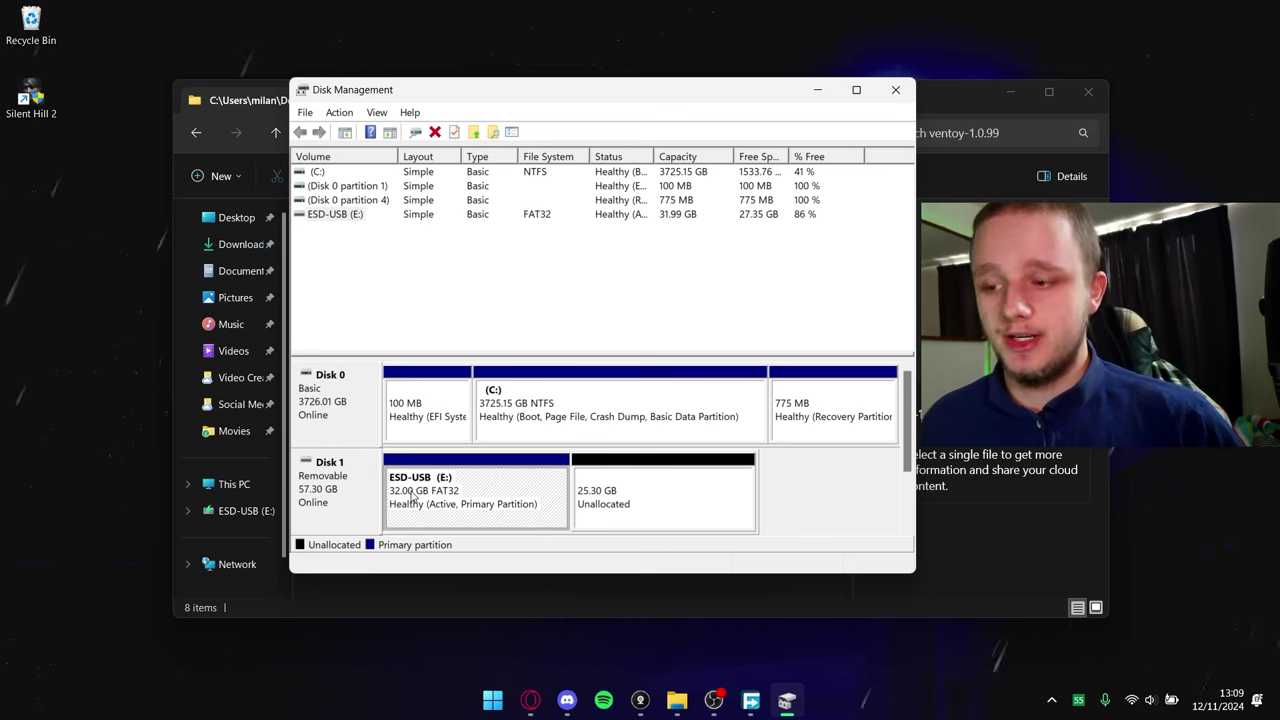
pyautogui.rightClick(492, 502)
pyautogui.click(548, 434)
pyautogui.click(710, 408)
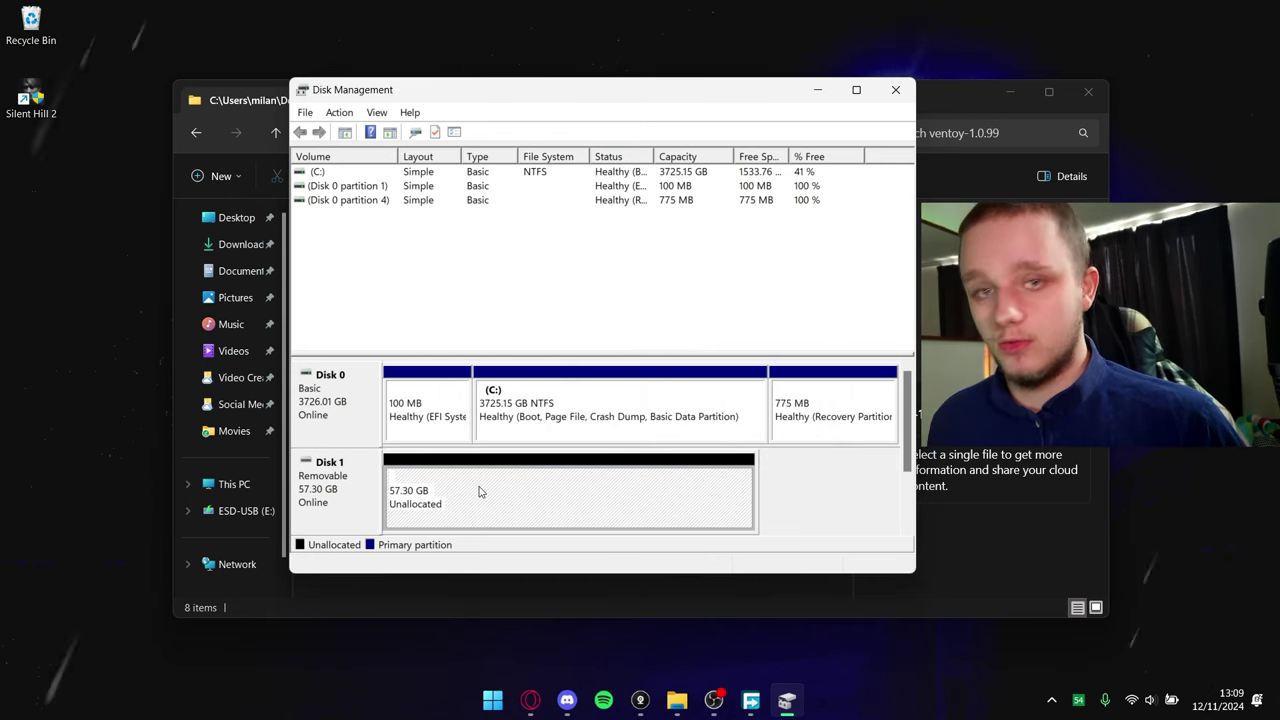
# Set up a new simple volume on Disk 1's unallocated space with a size of 58678 MB and drive letter D
pyautogui.rightClick(479, 491)
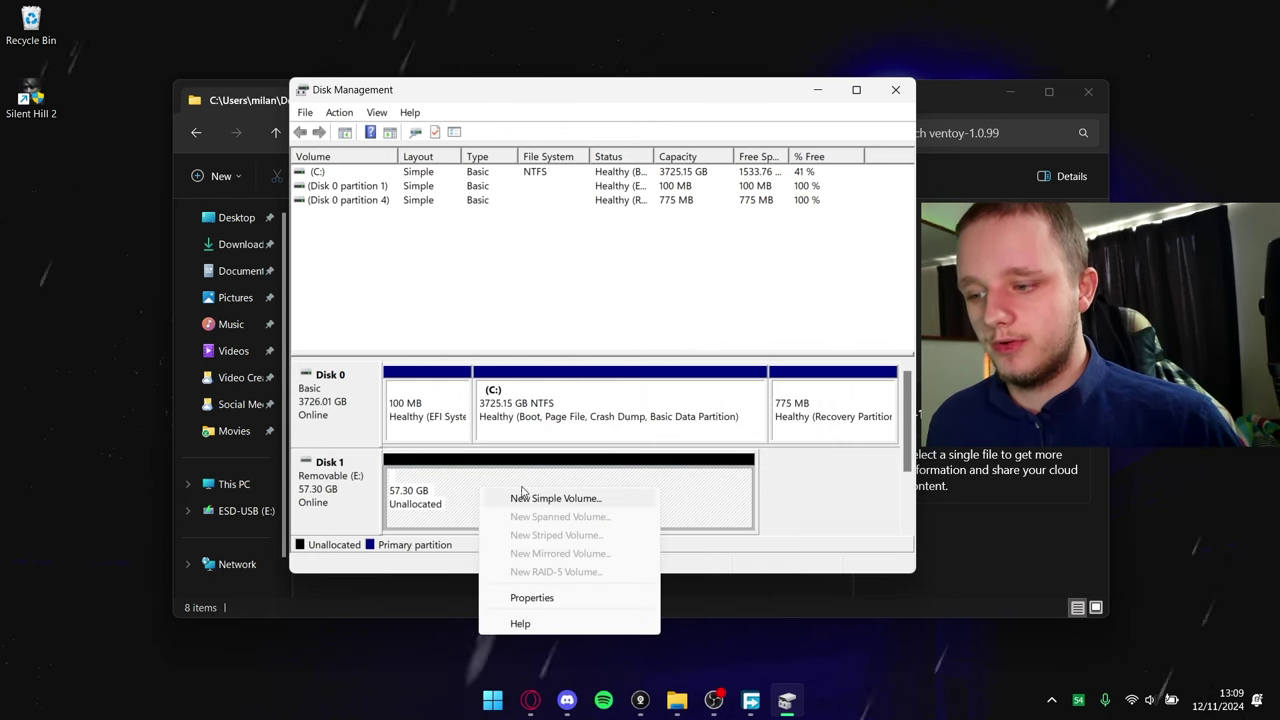
pyautogui.click(530, 498)
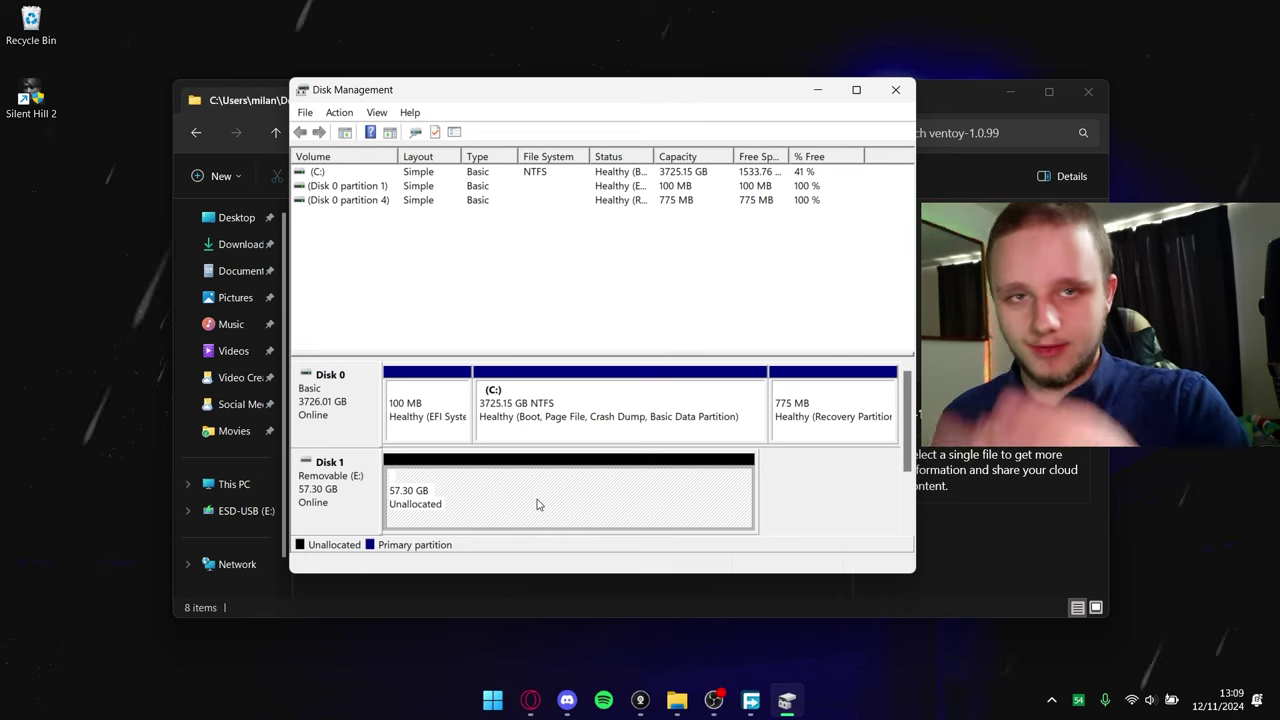
pyautogui.click(787, 700)
pyautogui.click(787, 700)
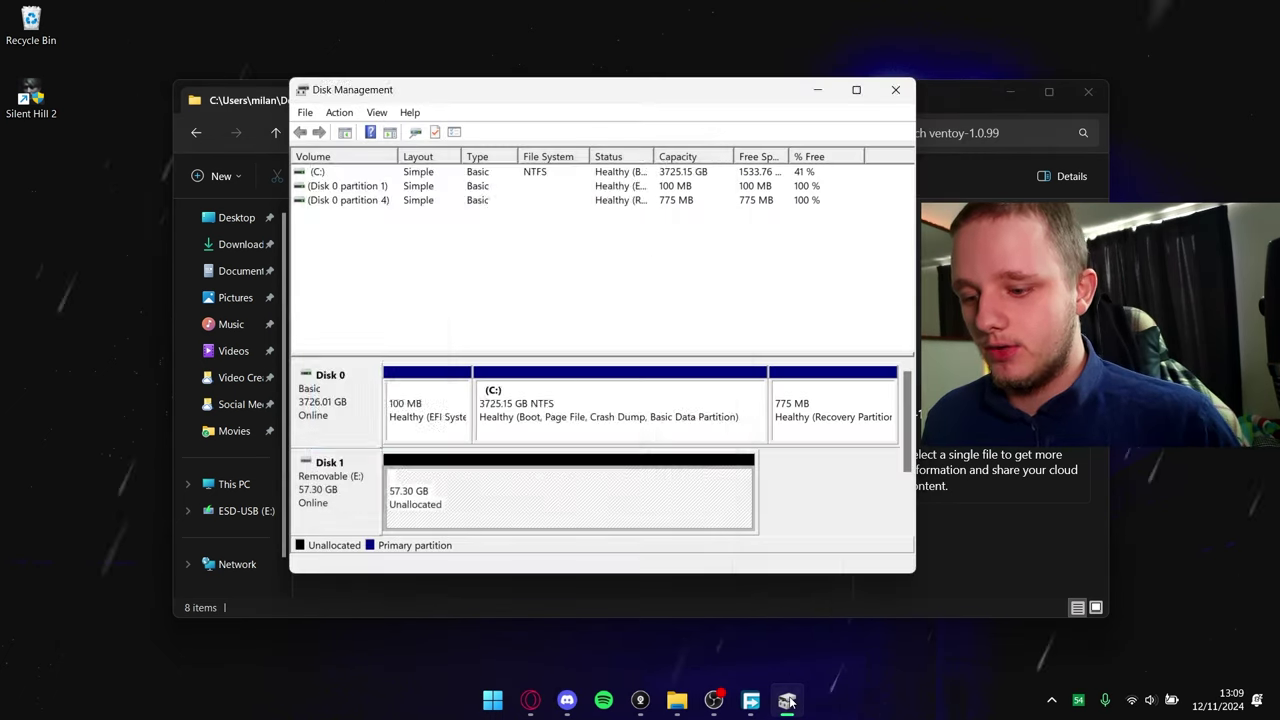
pyautogui.click(610, 469)
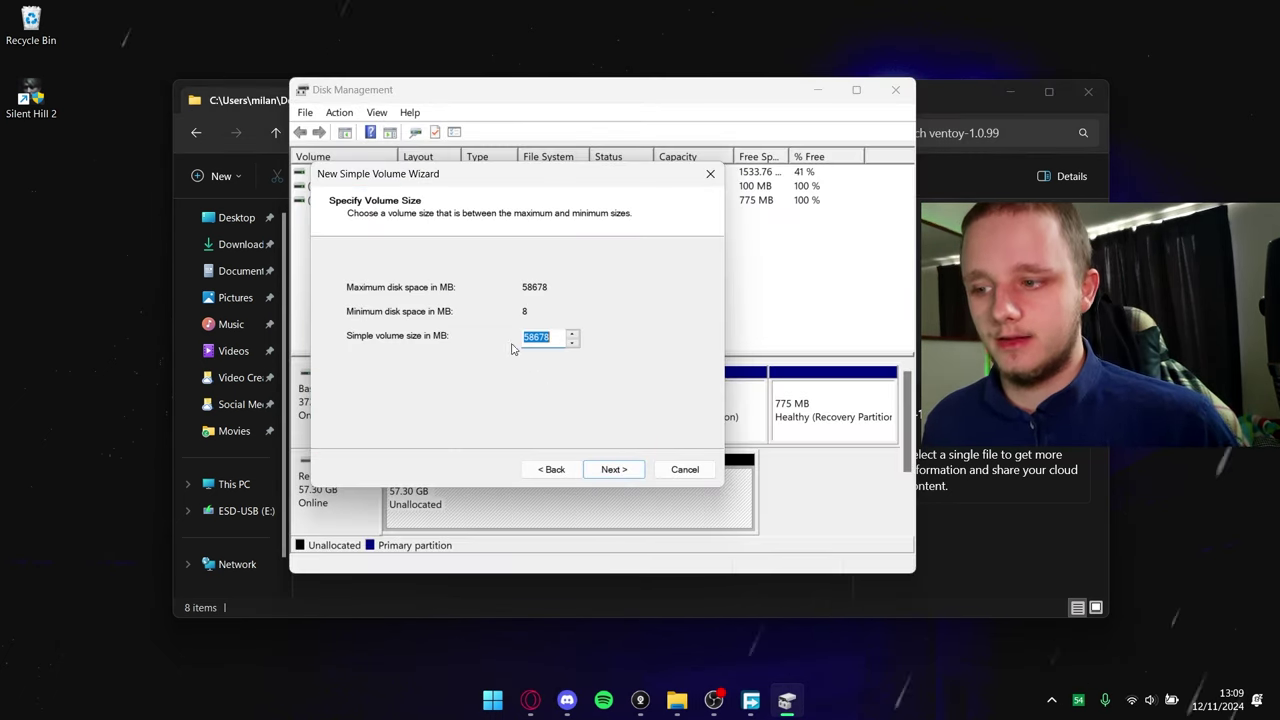
pyautogui.click(615, 470)
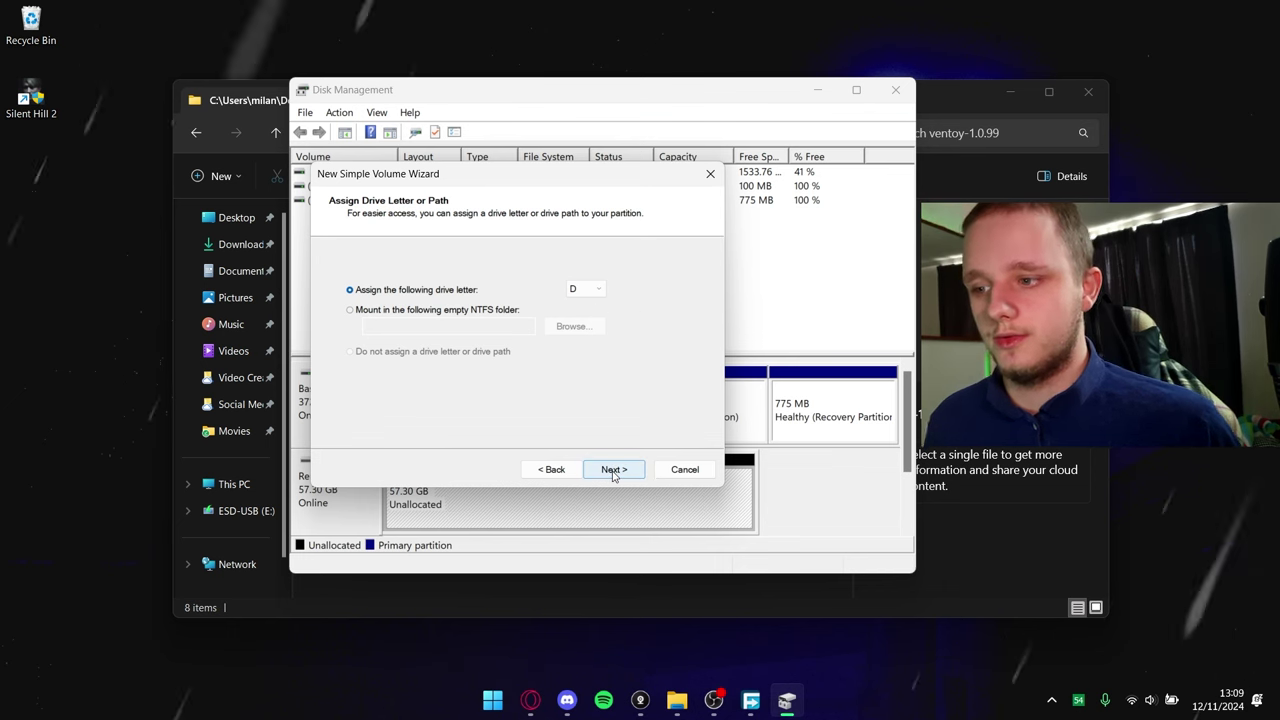
pyautogui.click(613, 470)
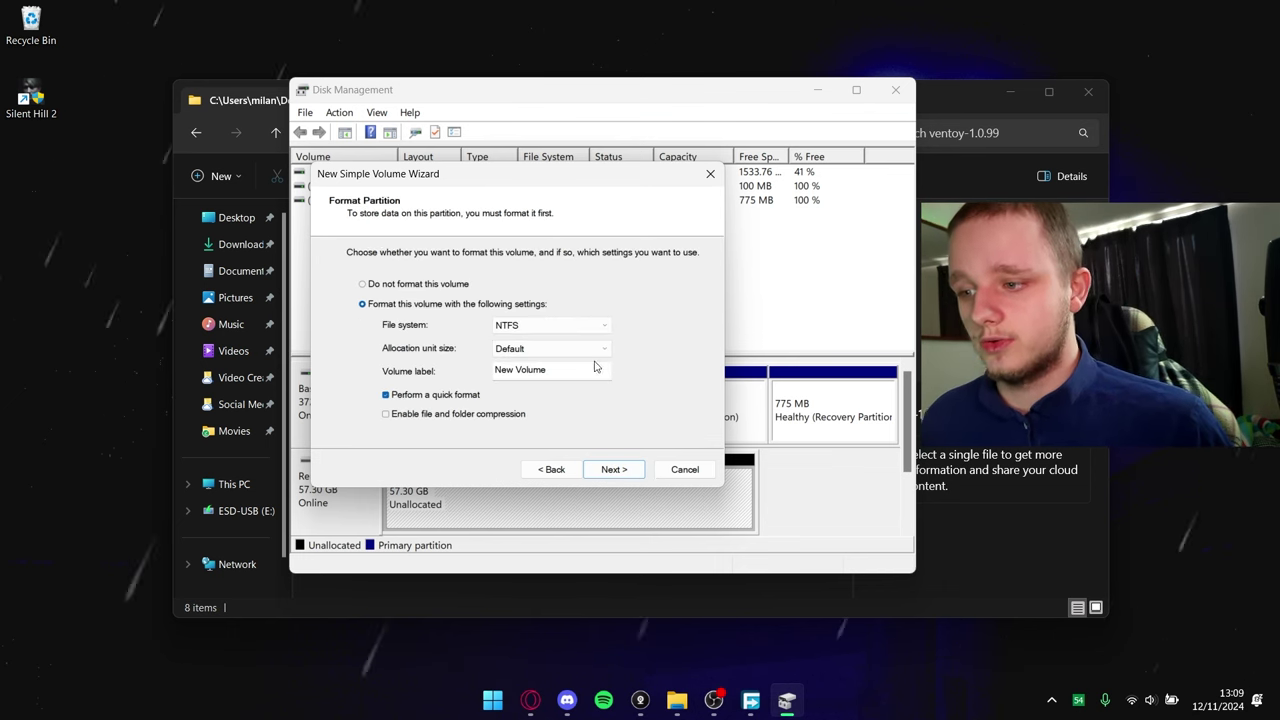
# Label the new volume USB and create it with an NTFS quick format and default allocation unit size
pyautogui.doubleClick(561, 372)
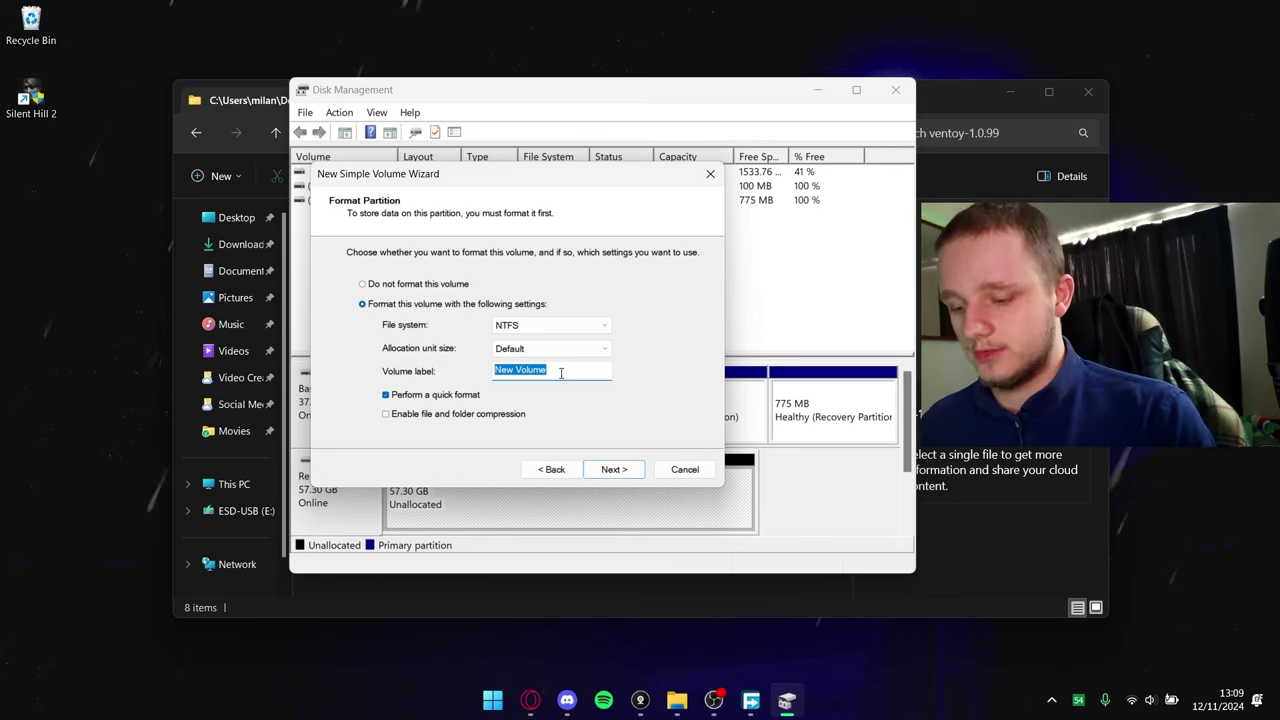
pyautogui.write('USB')
pyautogui.click(606, 469)
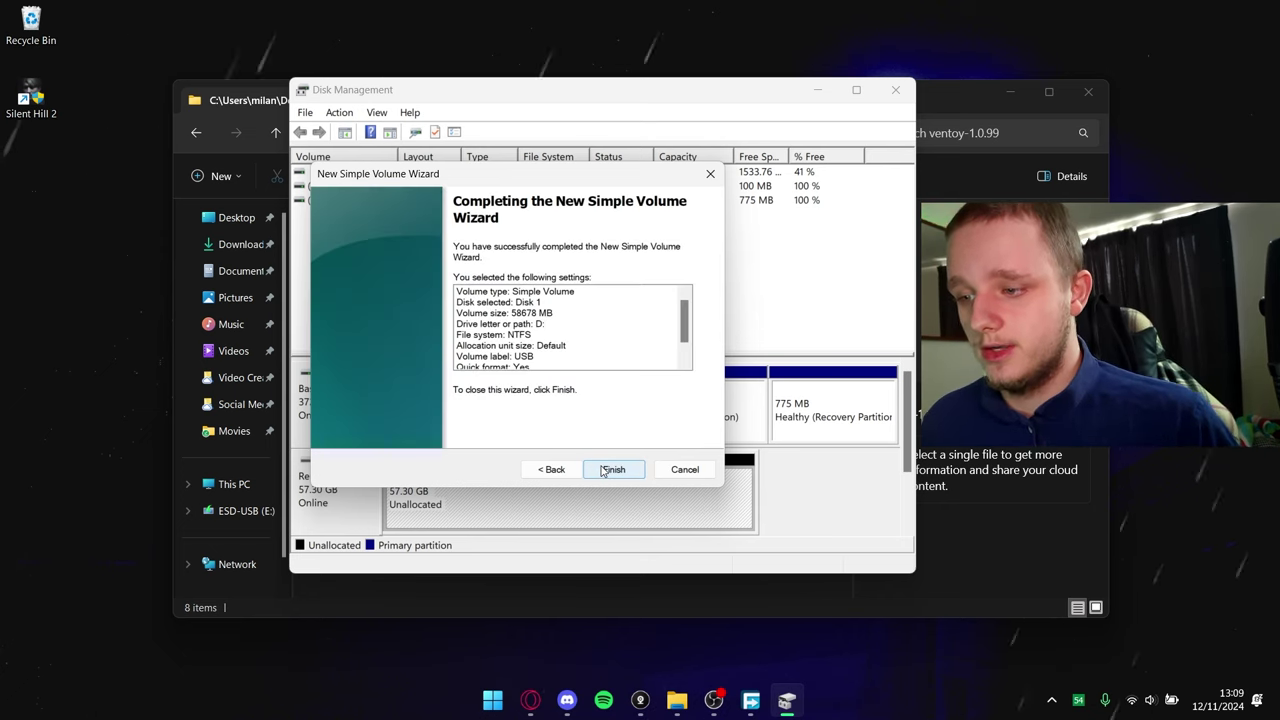
pyautogui.click(612, 469)
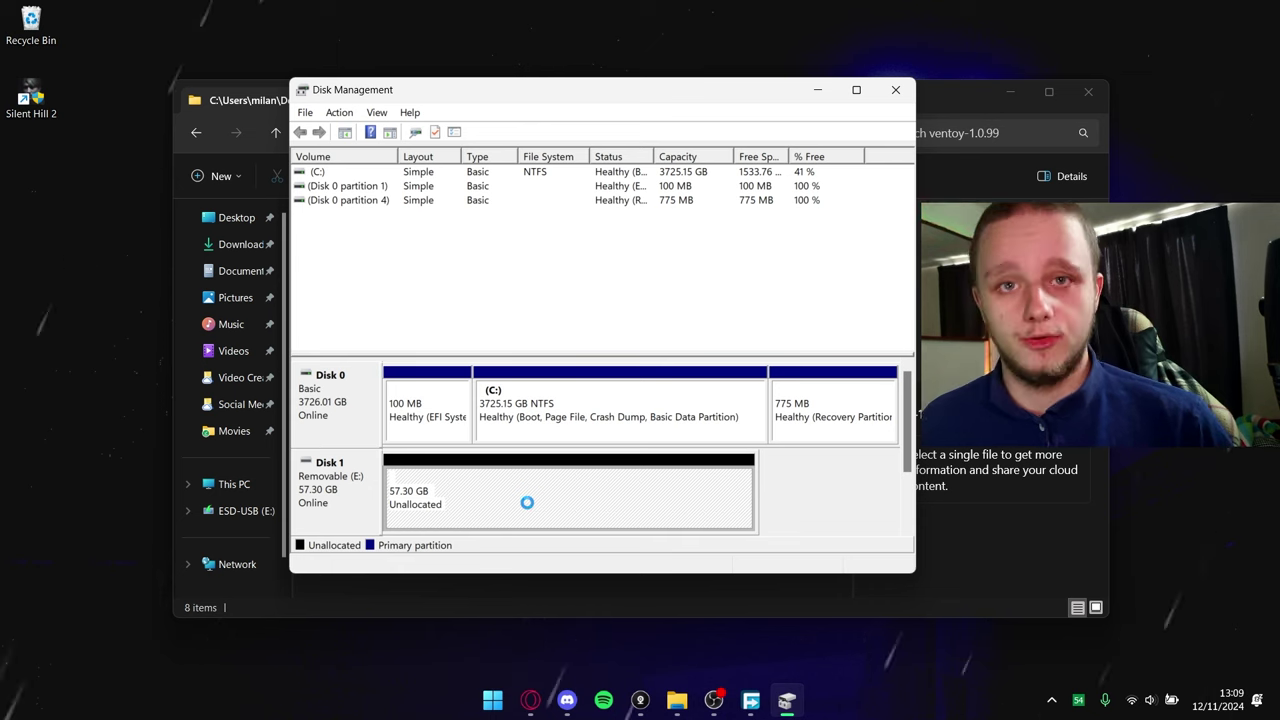
pyautogui.click(1249, 532)
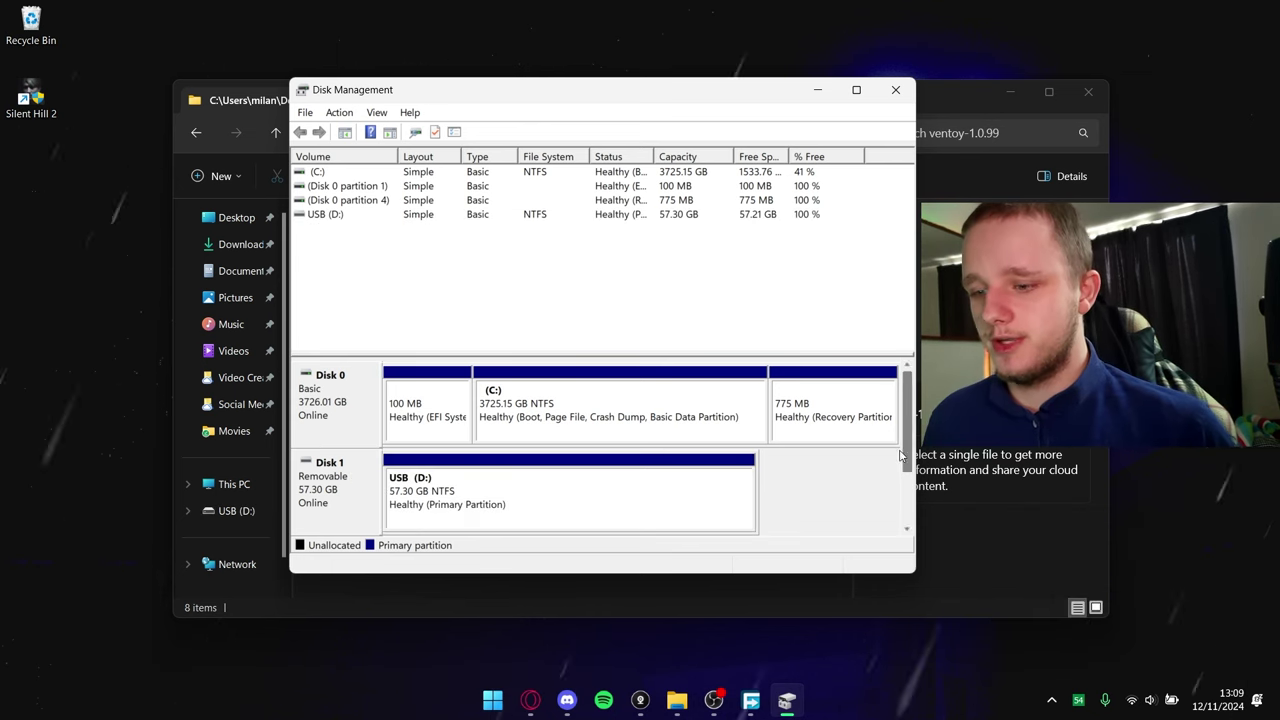
pyautogui.click(527, 502)
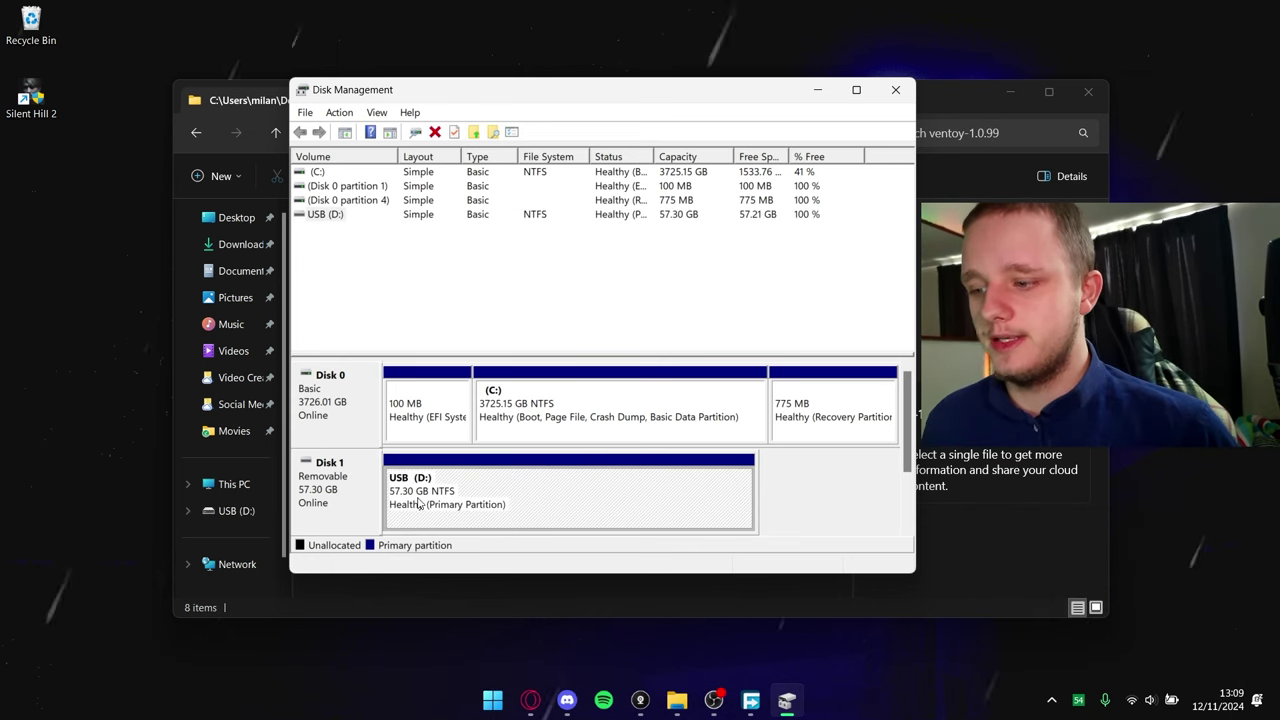
# Close Disk Management and launch Ventoy2Disk.exe from the ventoy-1.0.99 folder
pyautogui.click(896, 90)
pyautogui.moveTo(826, 99); pyautogui.dragTo(766, 81)
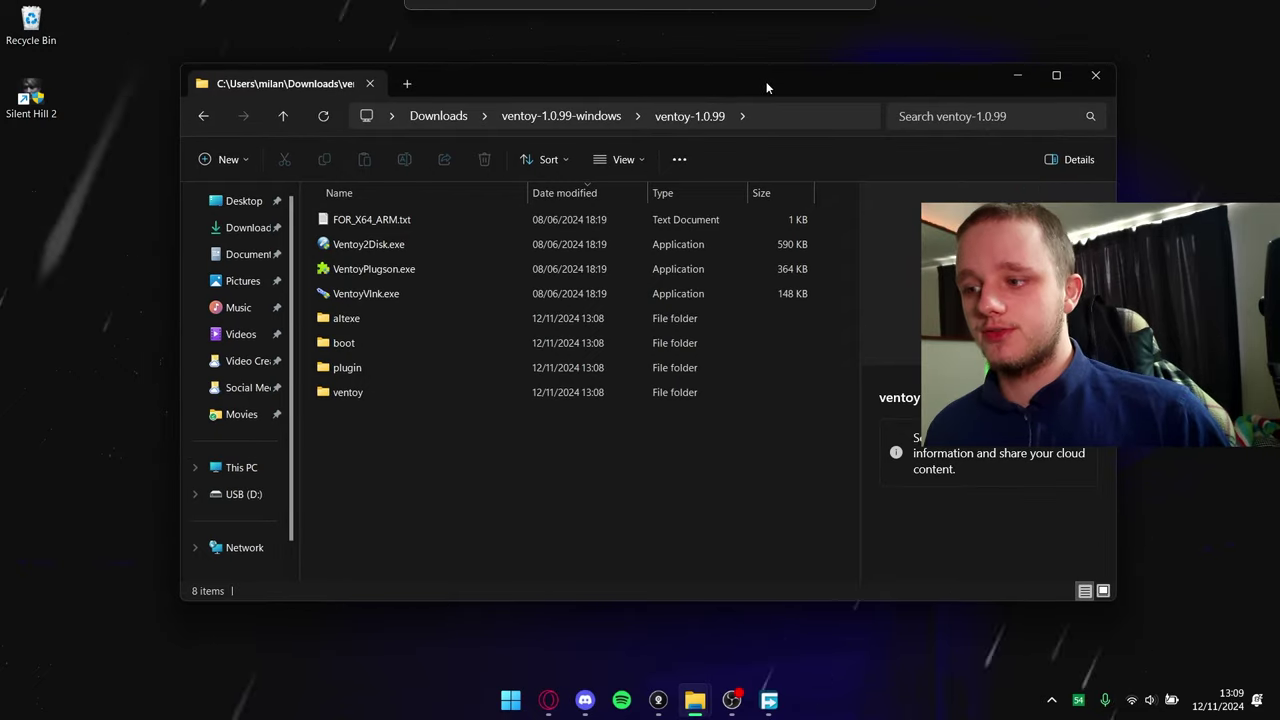
pyautogui.doubleClick(386, 248)
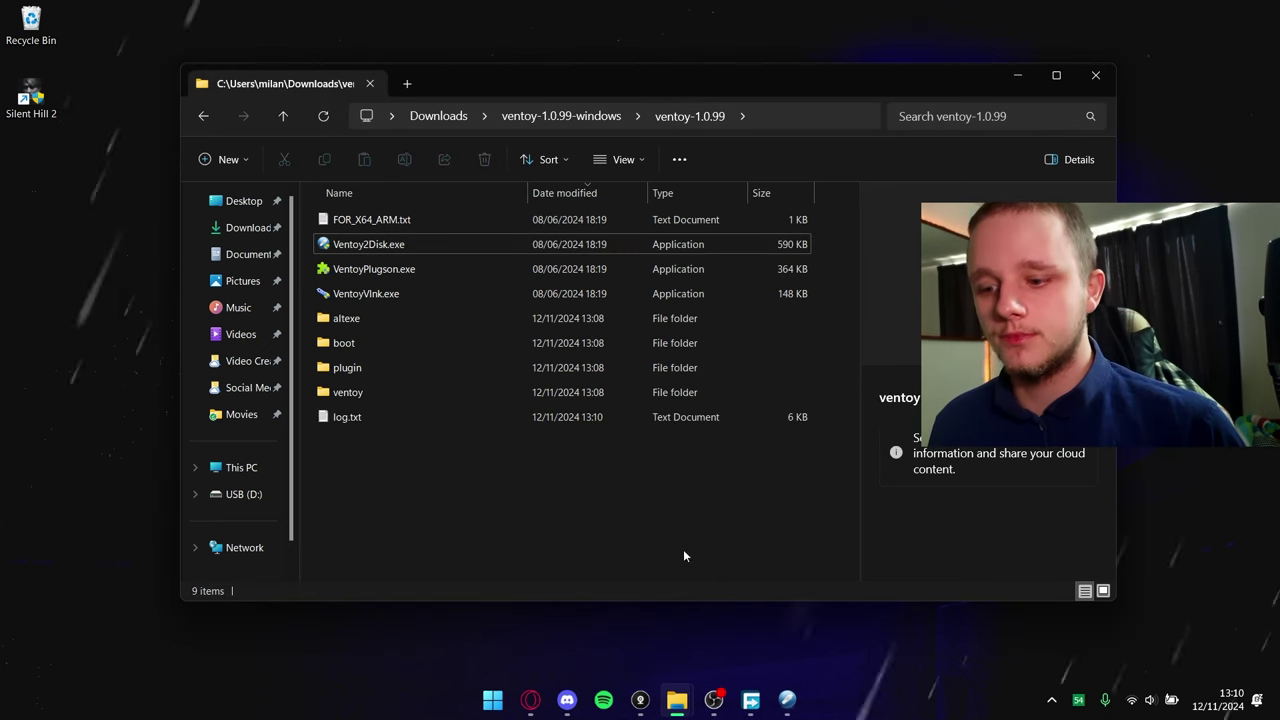
# Bring Ventoy2Disk into clear view and choose D: [64GB] SanDisk Ultra as the target device
pyautogui.moveTo(583, 193); pyautogui.dragTo(522, 215)
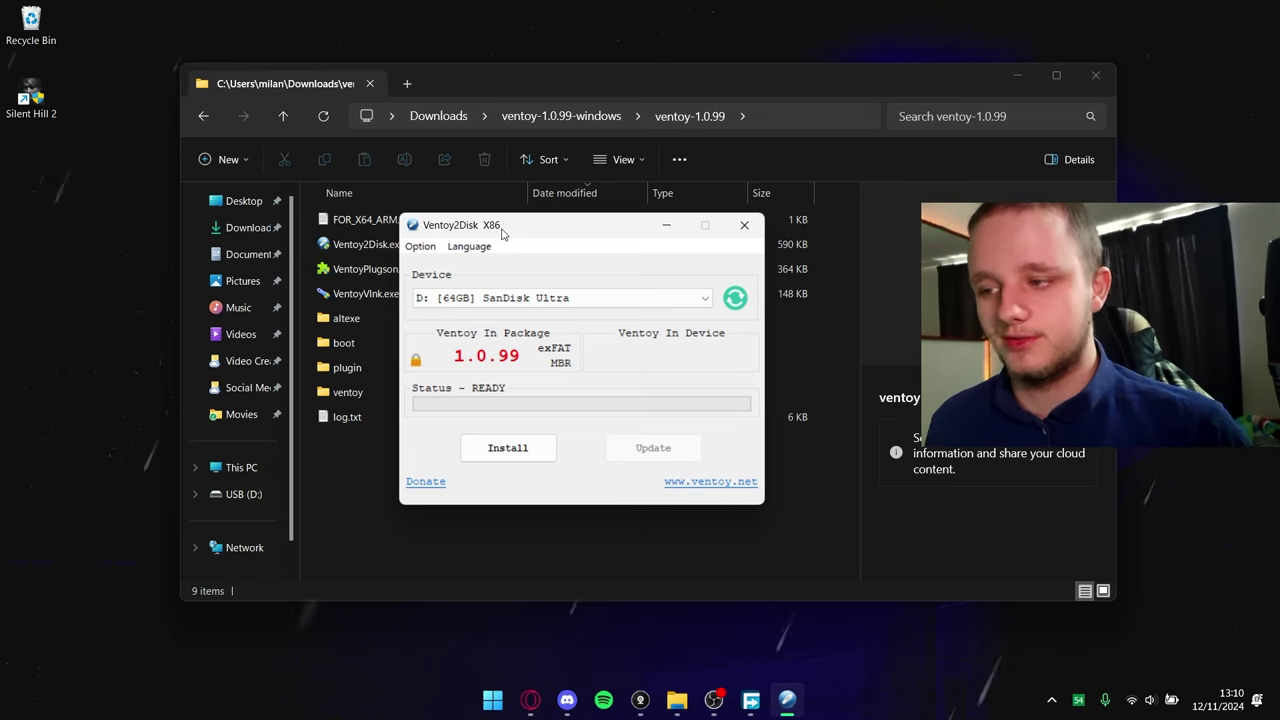
pyautogui.moveTo(503, 233); pyautogui.dragTo(484, 343)
pyautogui.click(389, 250)
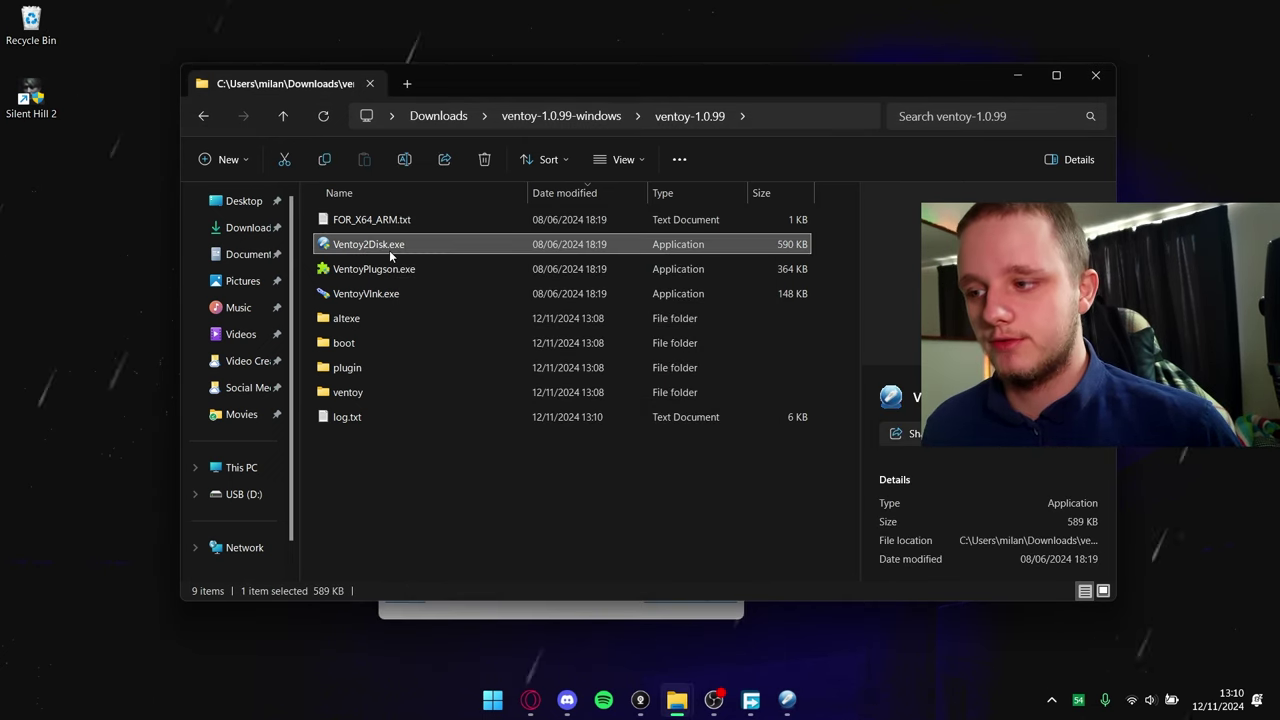
pyautogui.press('Up')
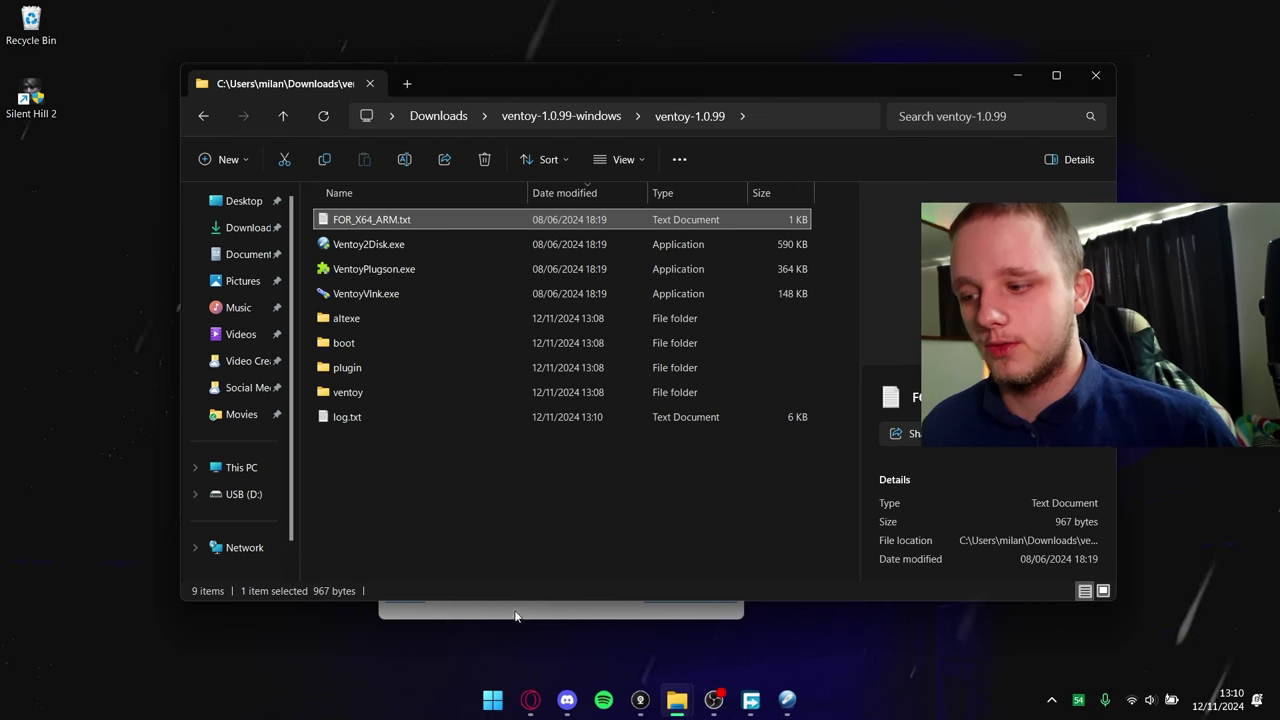
pyautogui.click(515, 616)
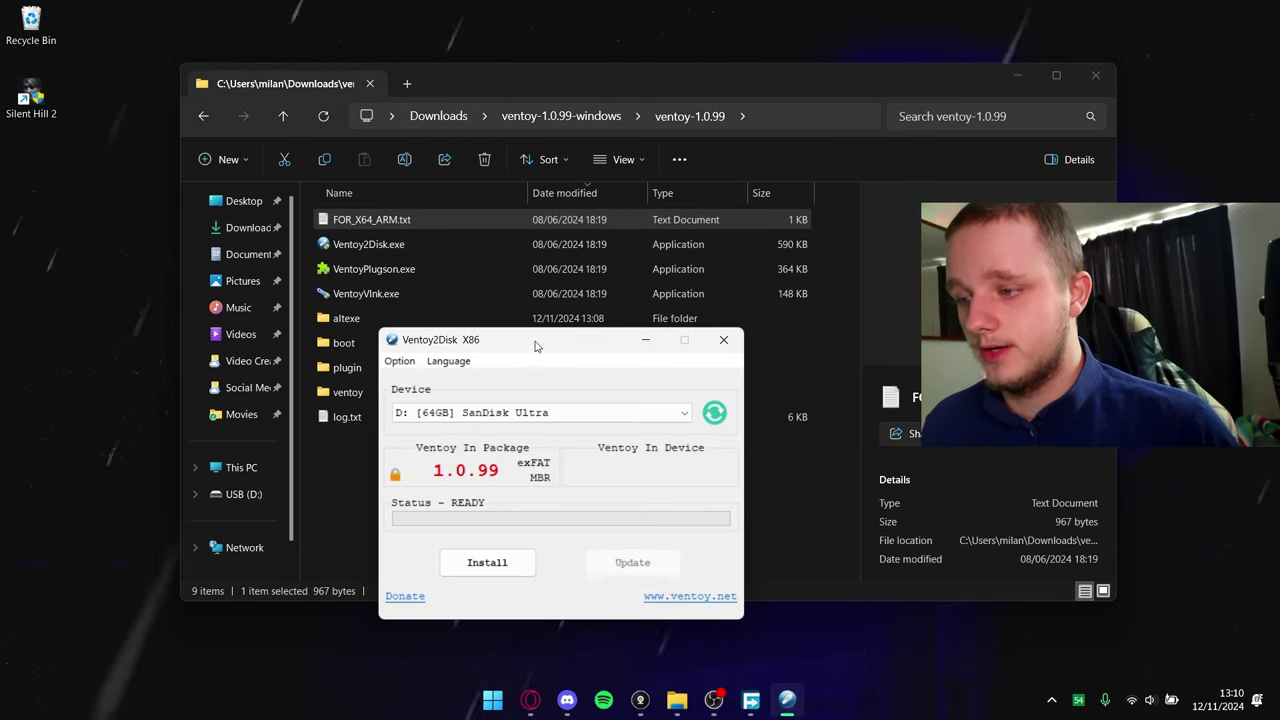
pyautogui.moveTo(530, 339); pyautogui.dragTo(530, 180)
pyautogui.click(517, 253)
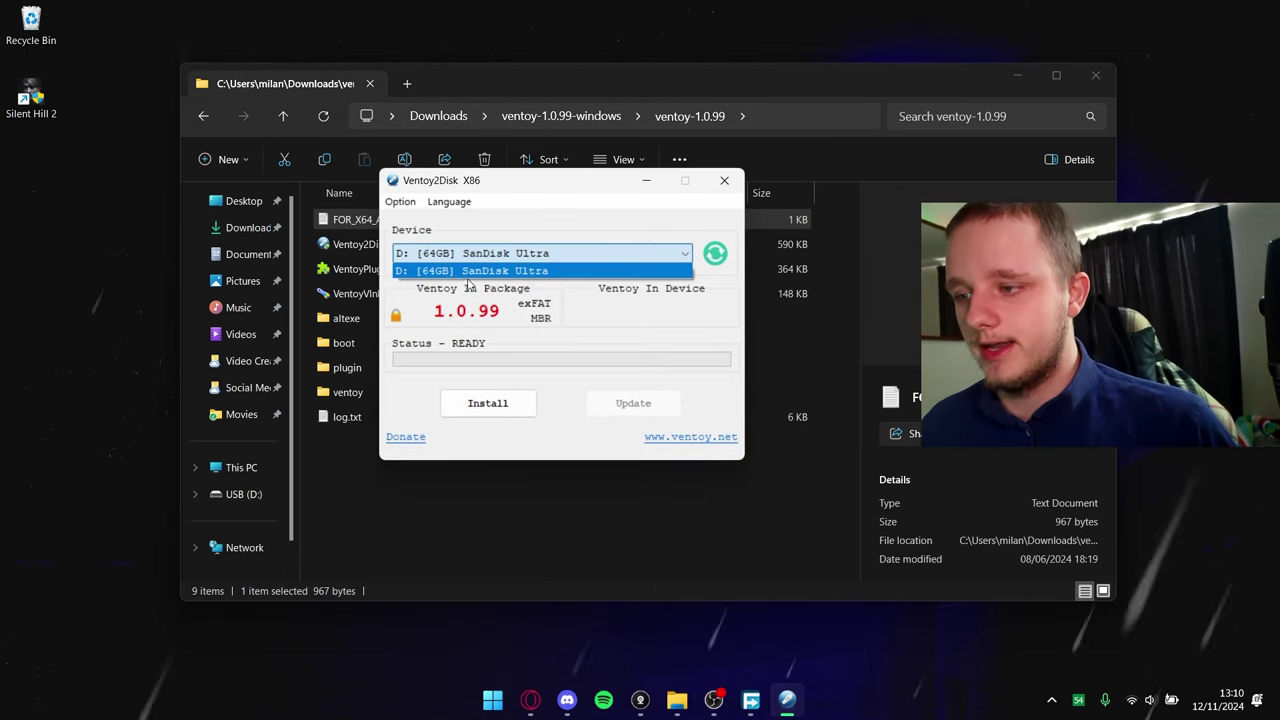
pyautogui.click(494, 271)
pyautogui.click(488, 253)
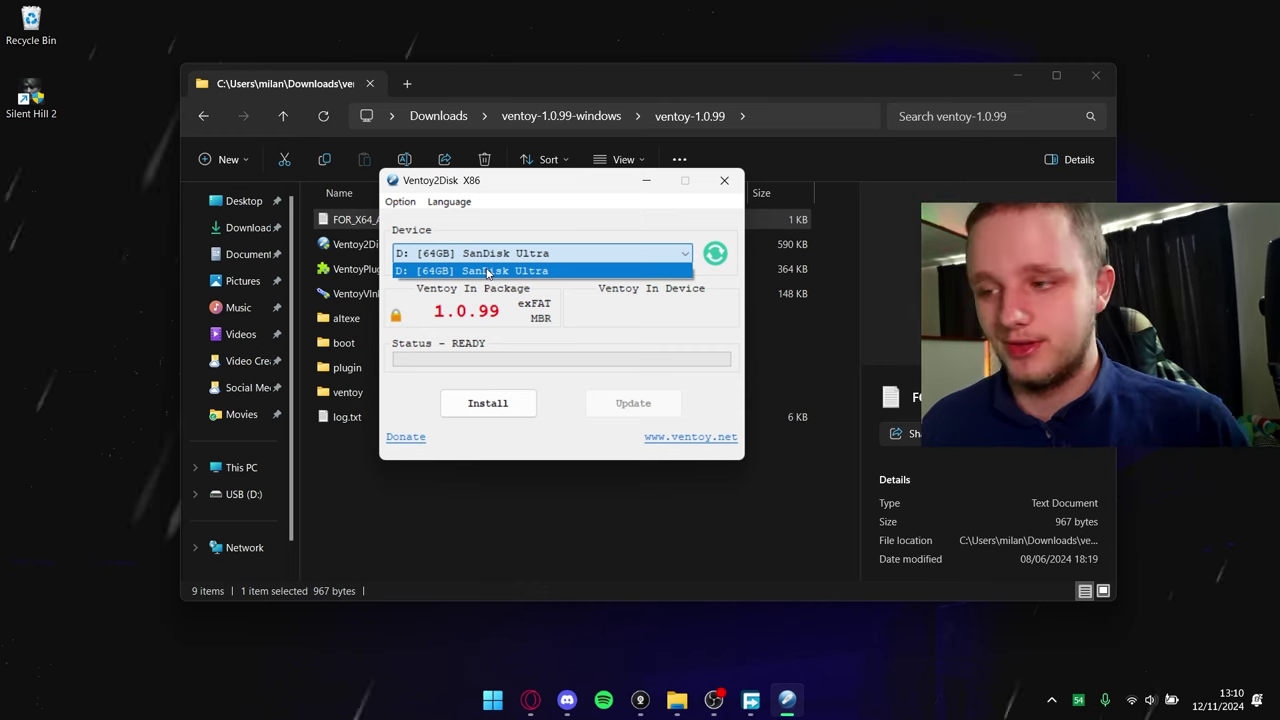
pyautogui.click(488, 271)
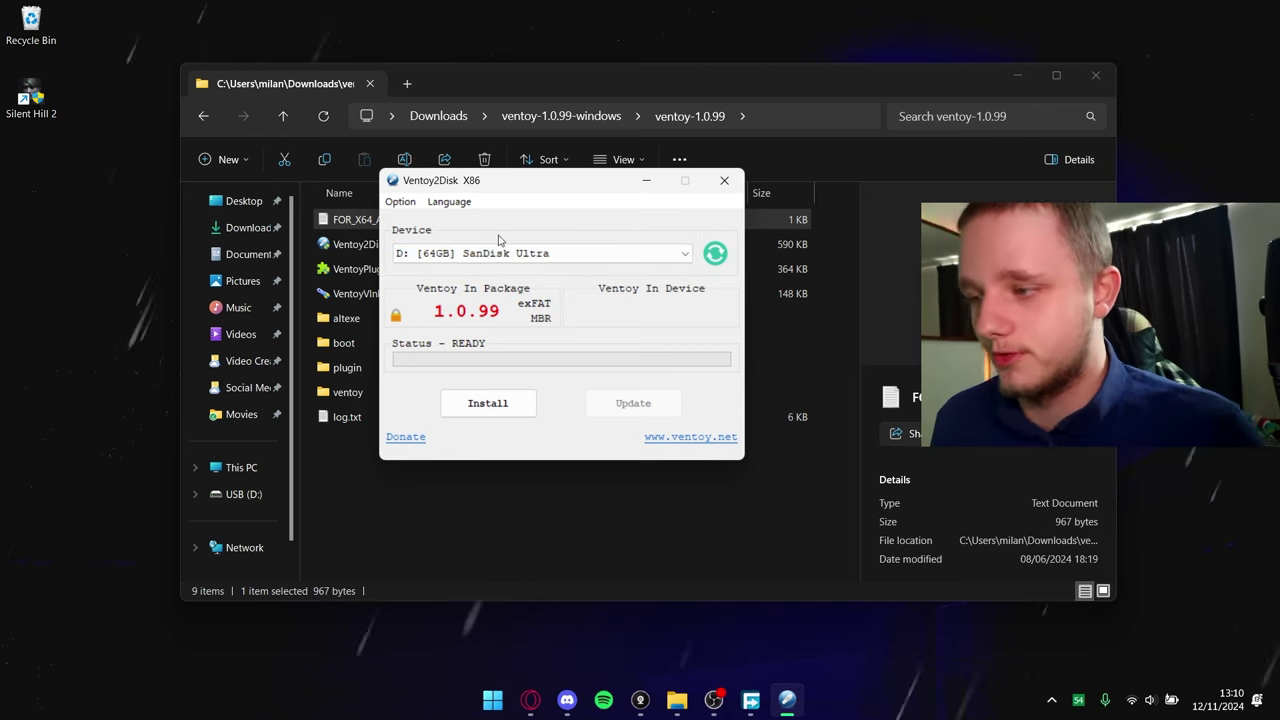
# Open Ventoy's partition configuration and enable preserving some space at the end of the disk
pyautogui.click(400, 202)
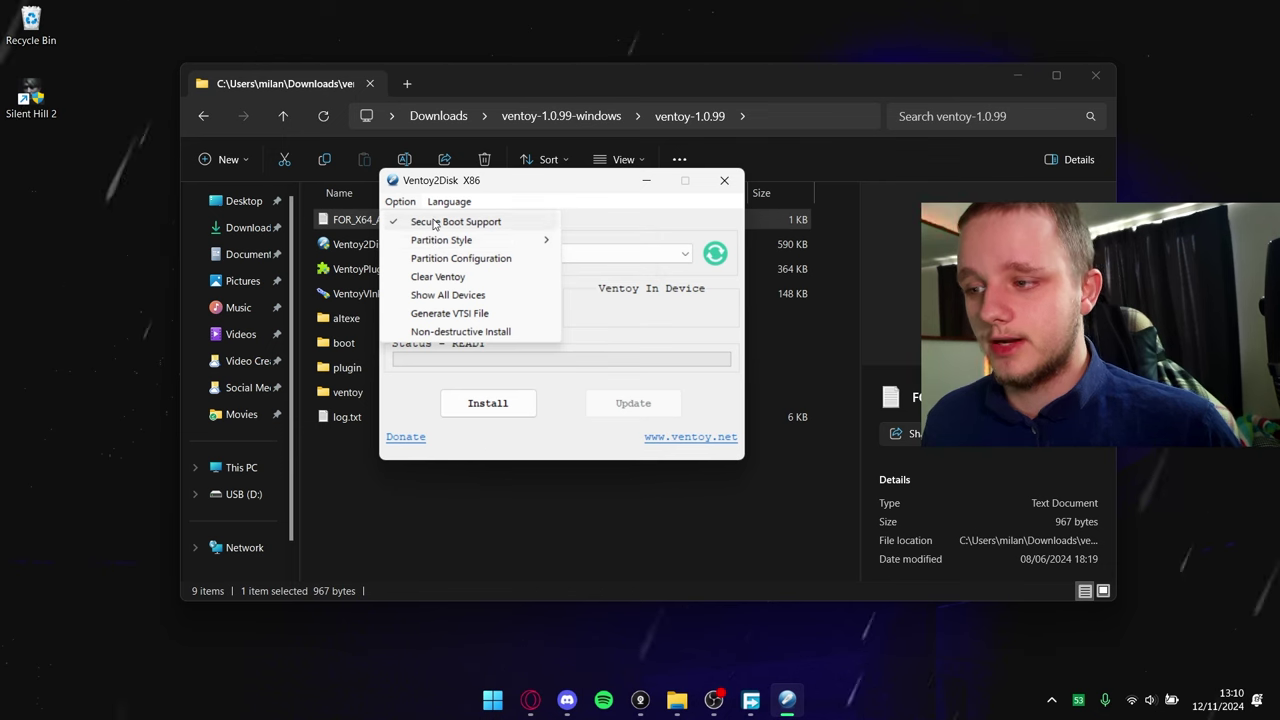
pyautogui.moveTo(437, 237)
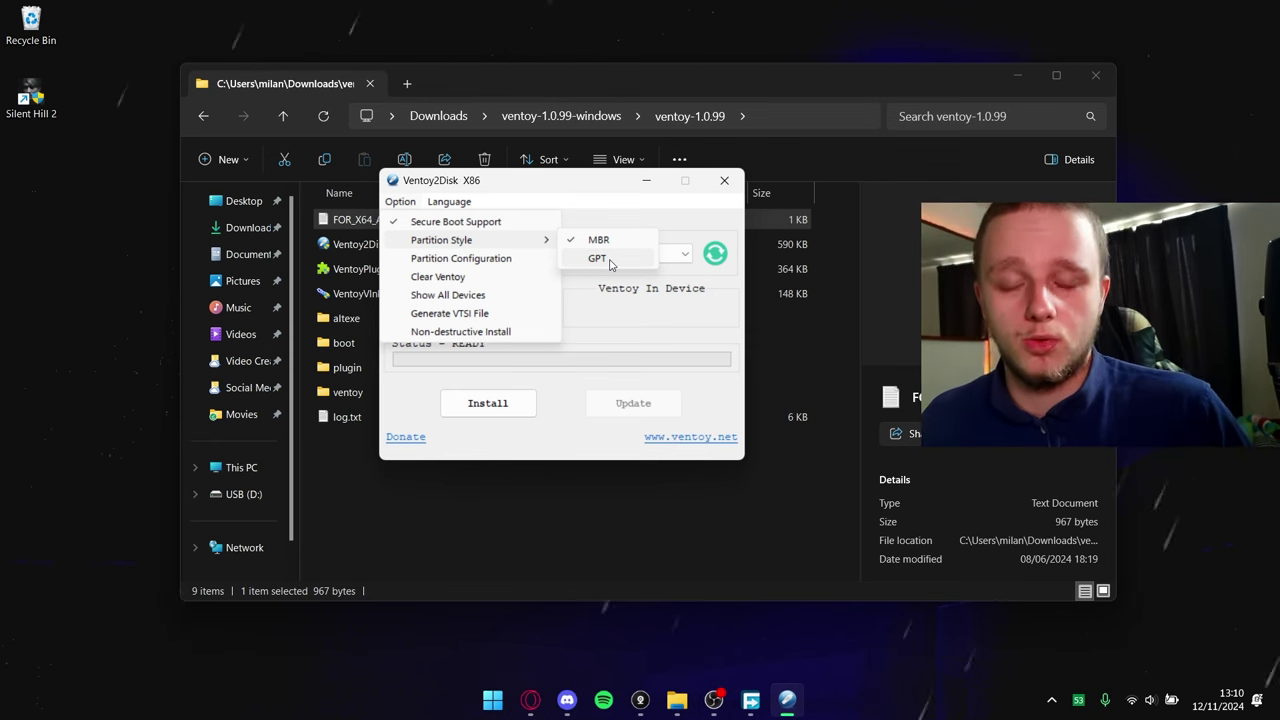
pyautogui.click(461, 259)
pyautogui.moveTo(598, 226); pyautogui.dragTo(609, 213)
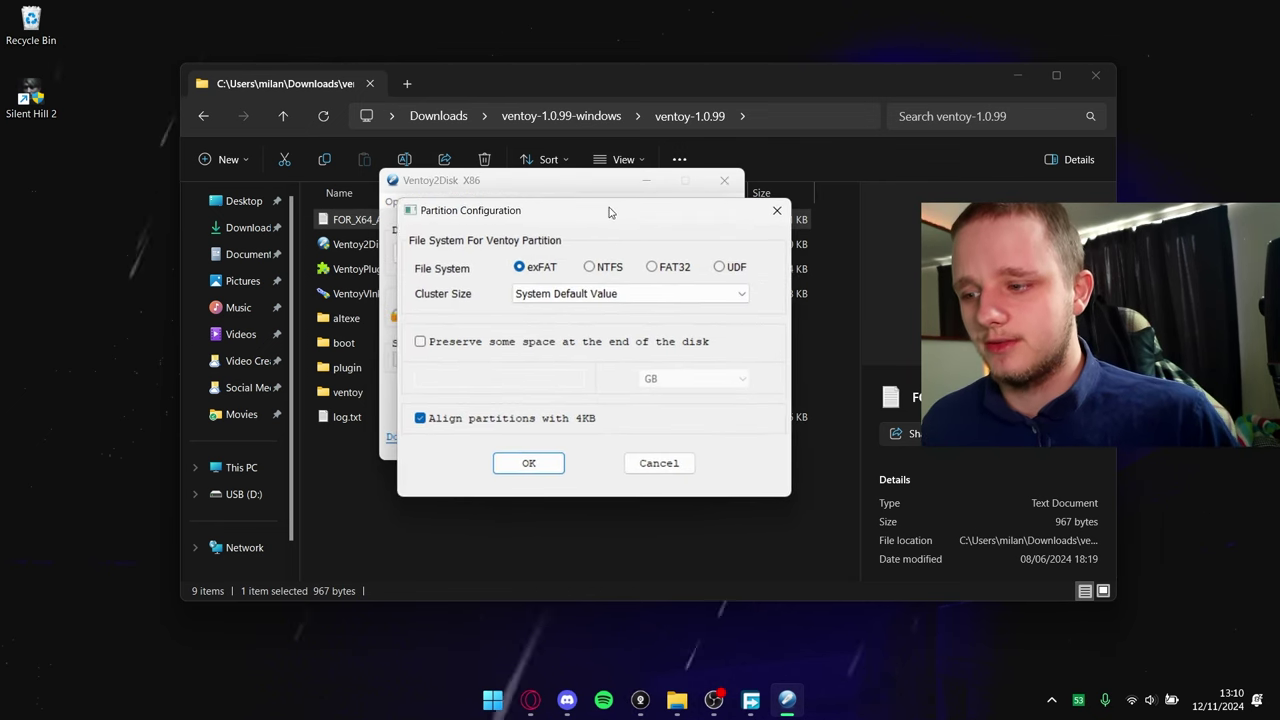
pyautogui.click(585, 342)
pyautogui.moveTo(605, 223); pyautogui.dragTo(794, 232)
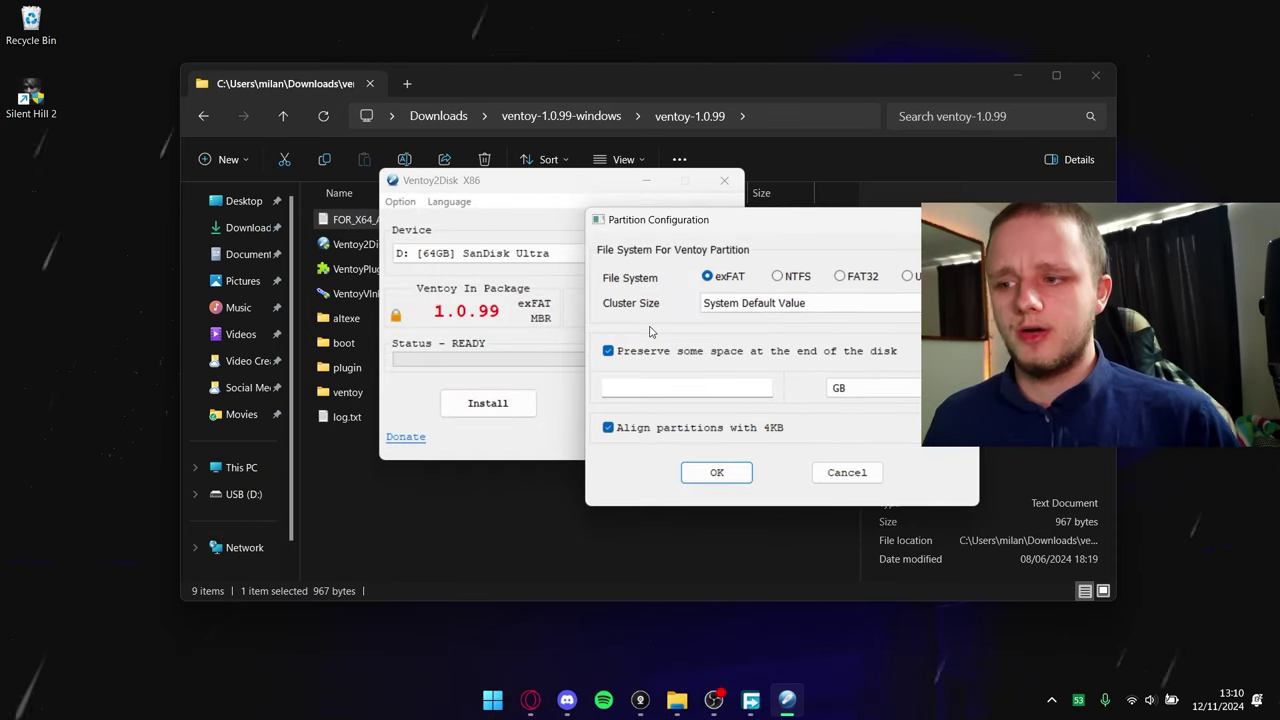
# Set the preserved space to 25 GB, turn off 4KB partition alignment and apply the partition configuration
pyautogui.click(658, 383)
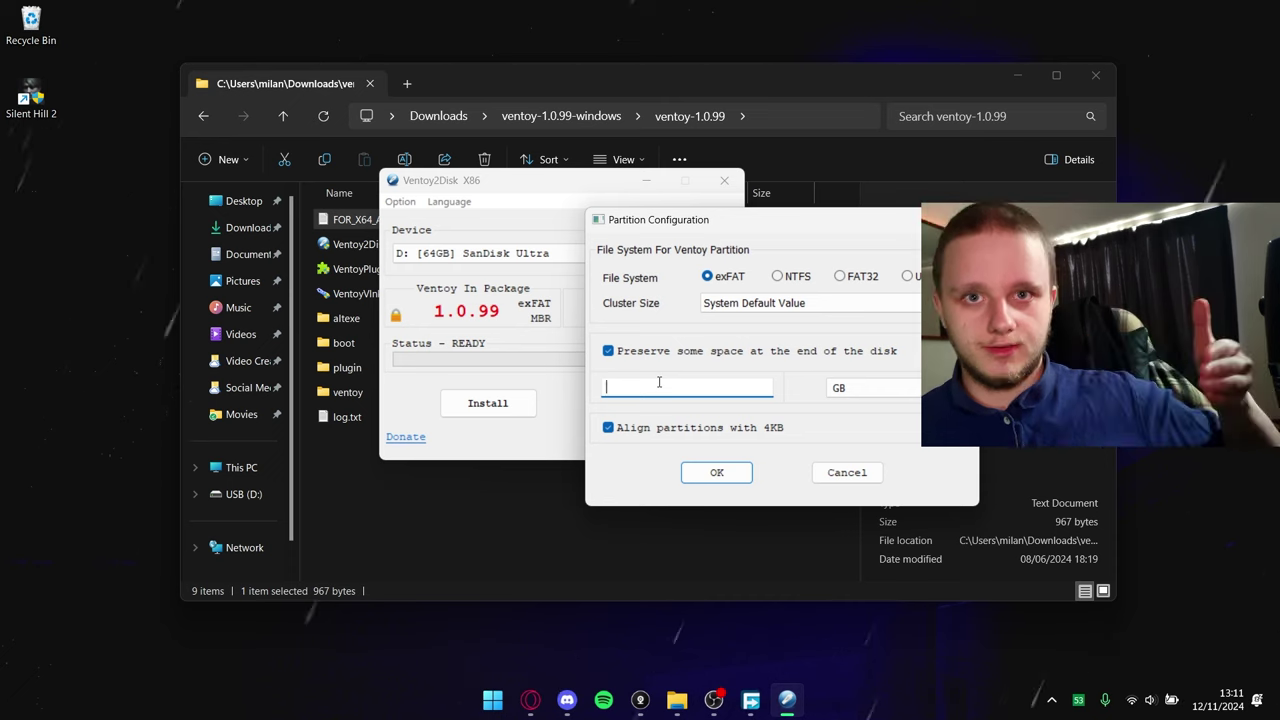
pyautogui.write('25')
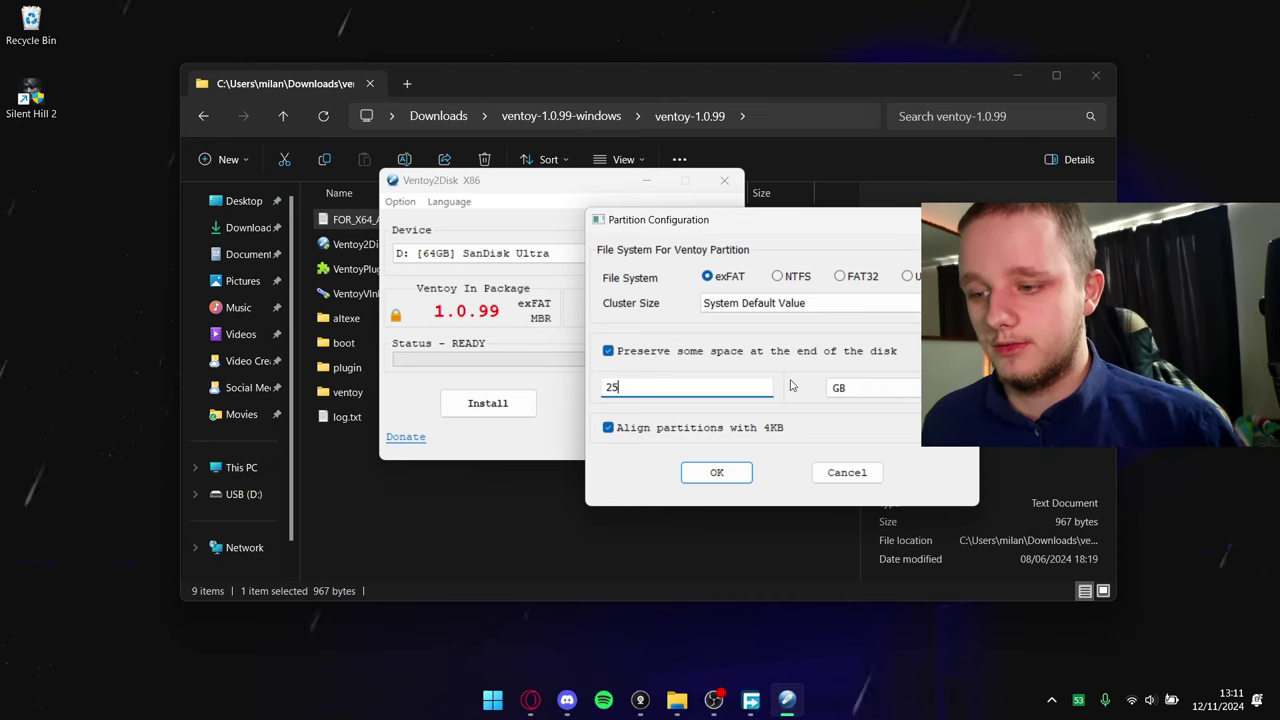
pyautogui.moveTo(811, 220); pyautogui.dragTo(627, 205)
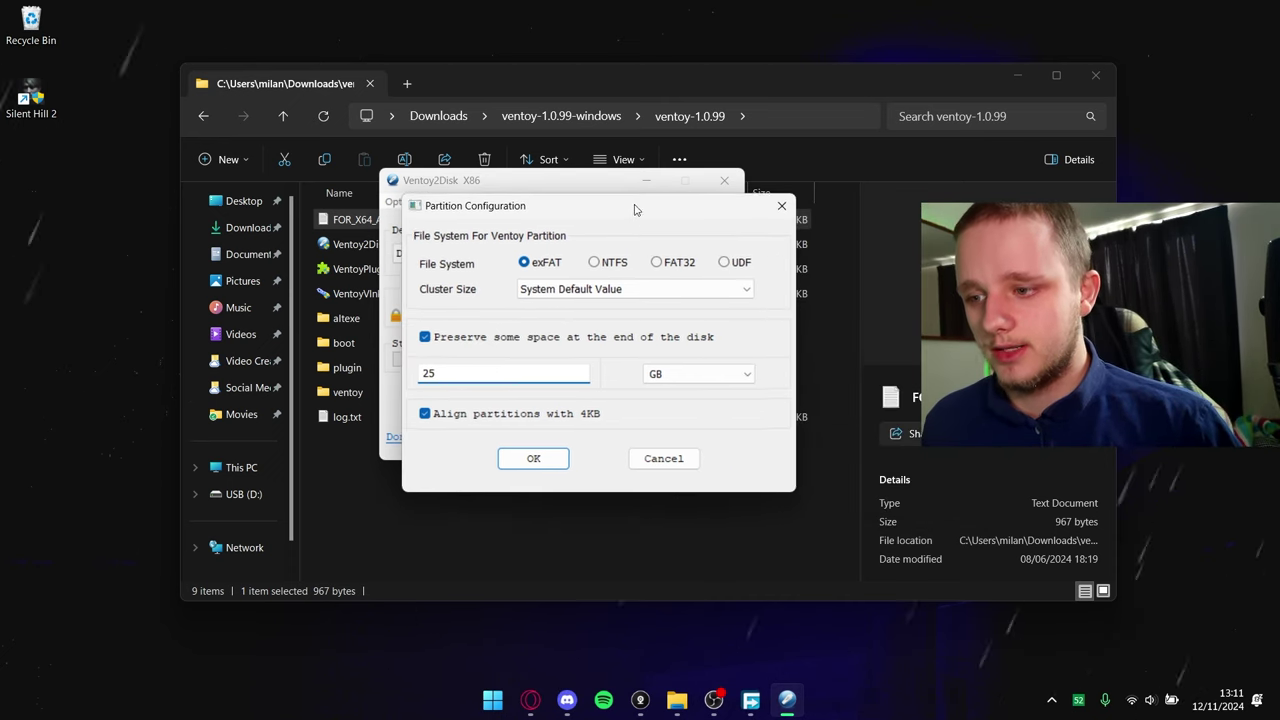
pyautogui.click(674, 376)
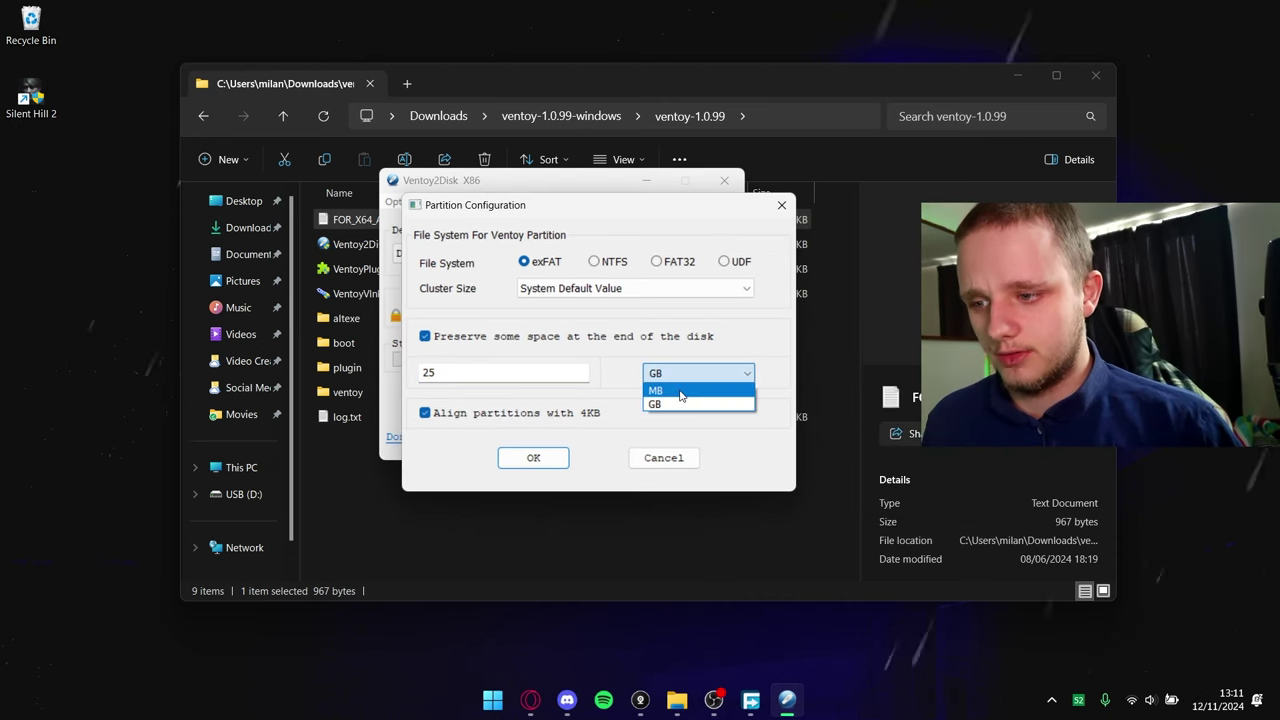
pyautogui.click(617, 365)
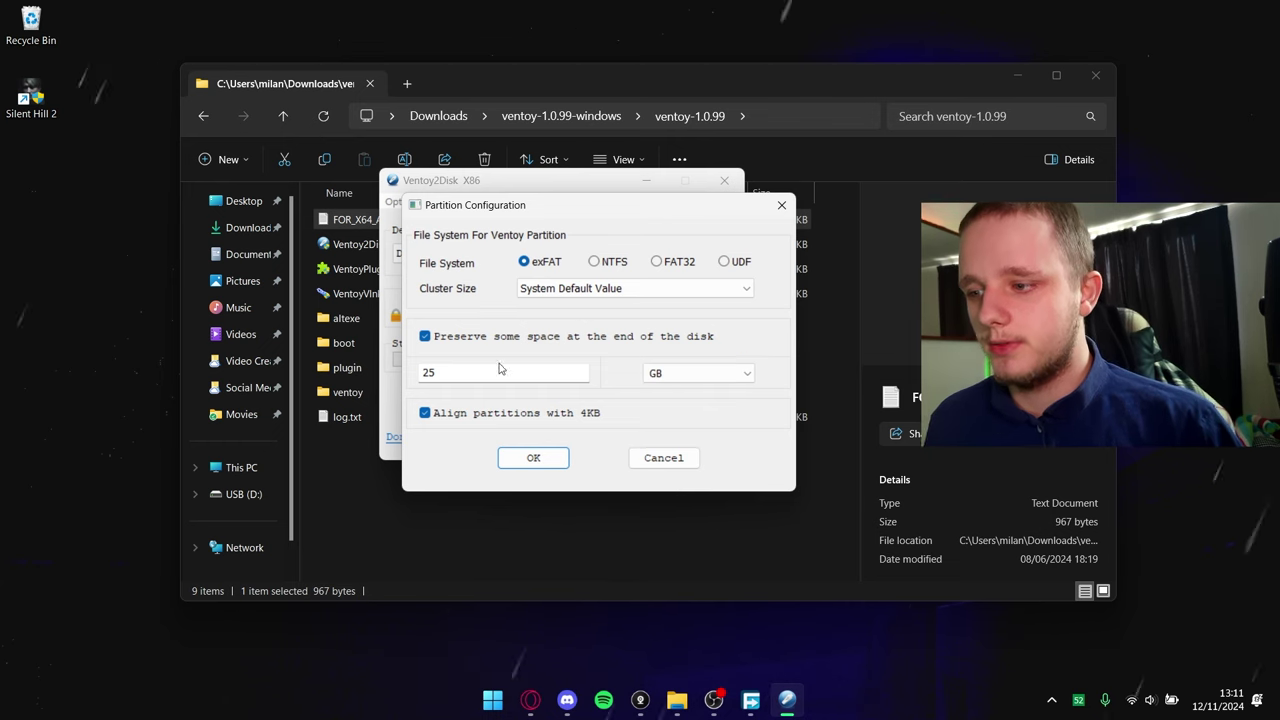
pyautogui.click(530, 413)
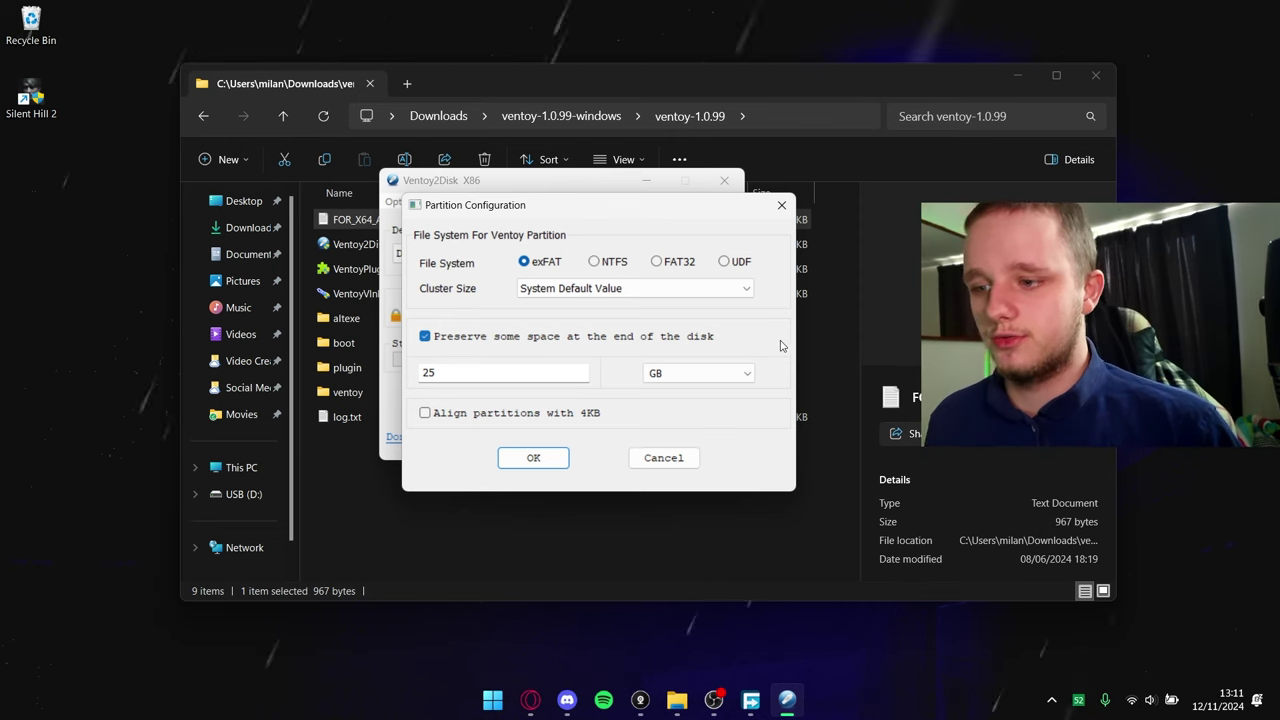
pyautogui.click(535, 458)
# Install Ventoy on the D: SanDisk Ultra drive, accepting both warnings that the device will be formatted
pyautogui.moveTo(521, 187); pyautogui.dragTo(561, 203)
pyautogui.click(560, 269)
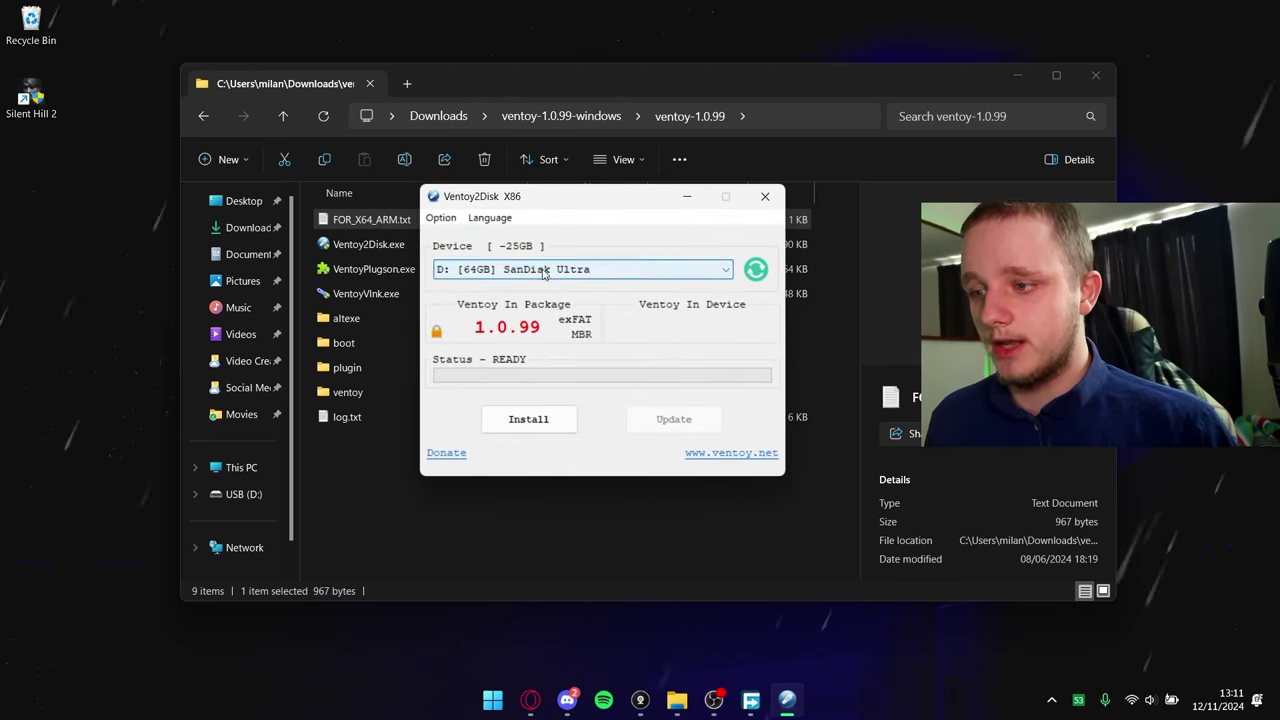
pyautogui.click(560, 269)
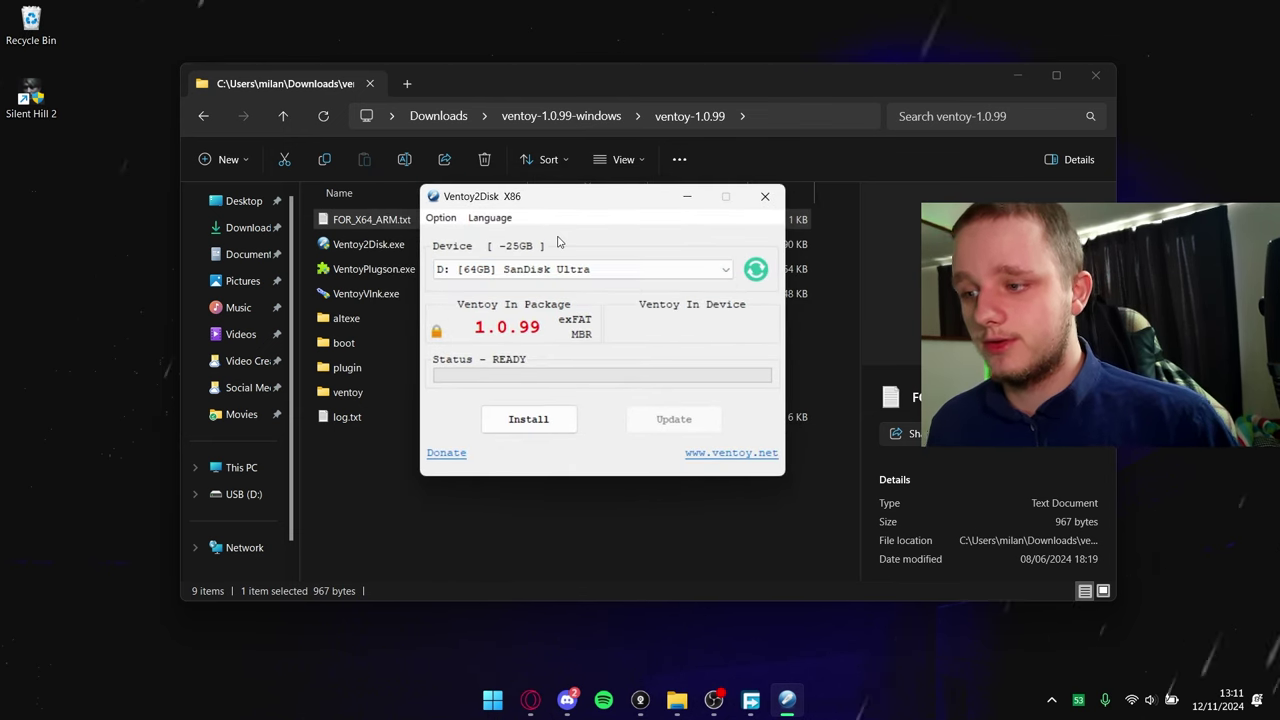
pyautogui.click(529, 419)
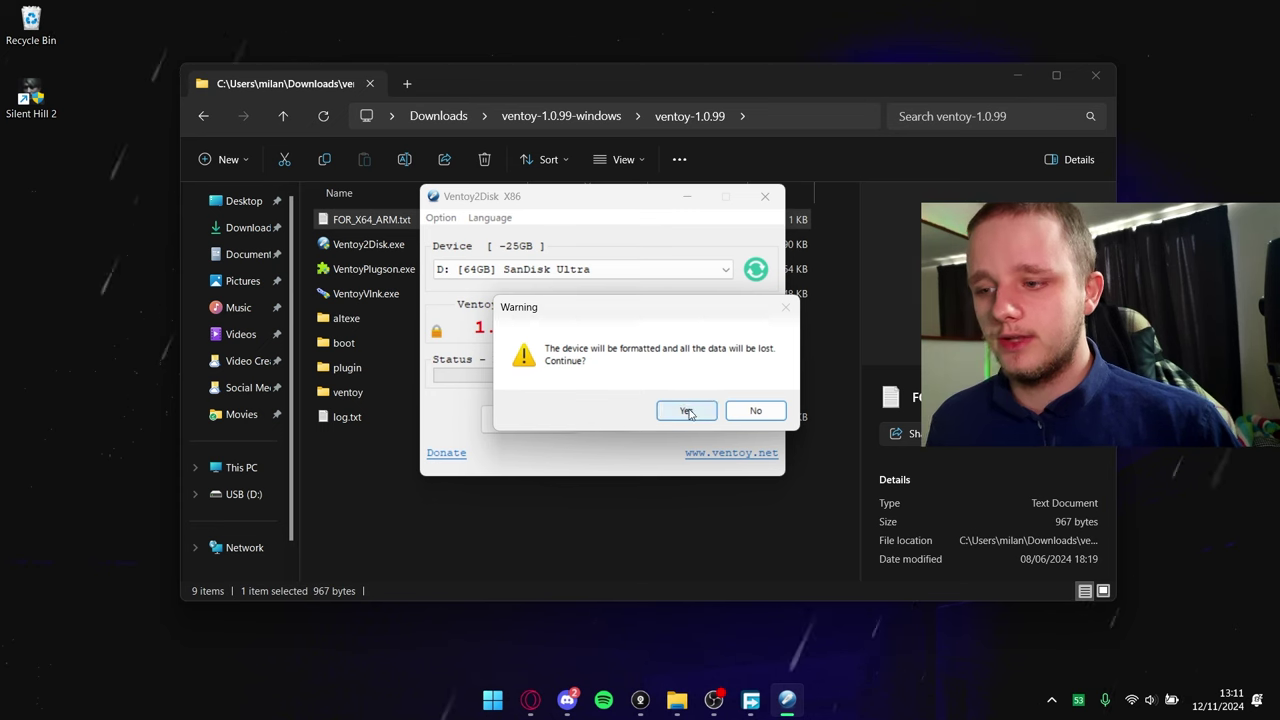
pyautogui.moveTo(658, 313); pyautogui.dragTo(618, 318)
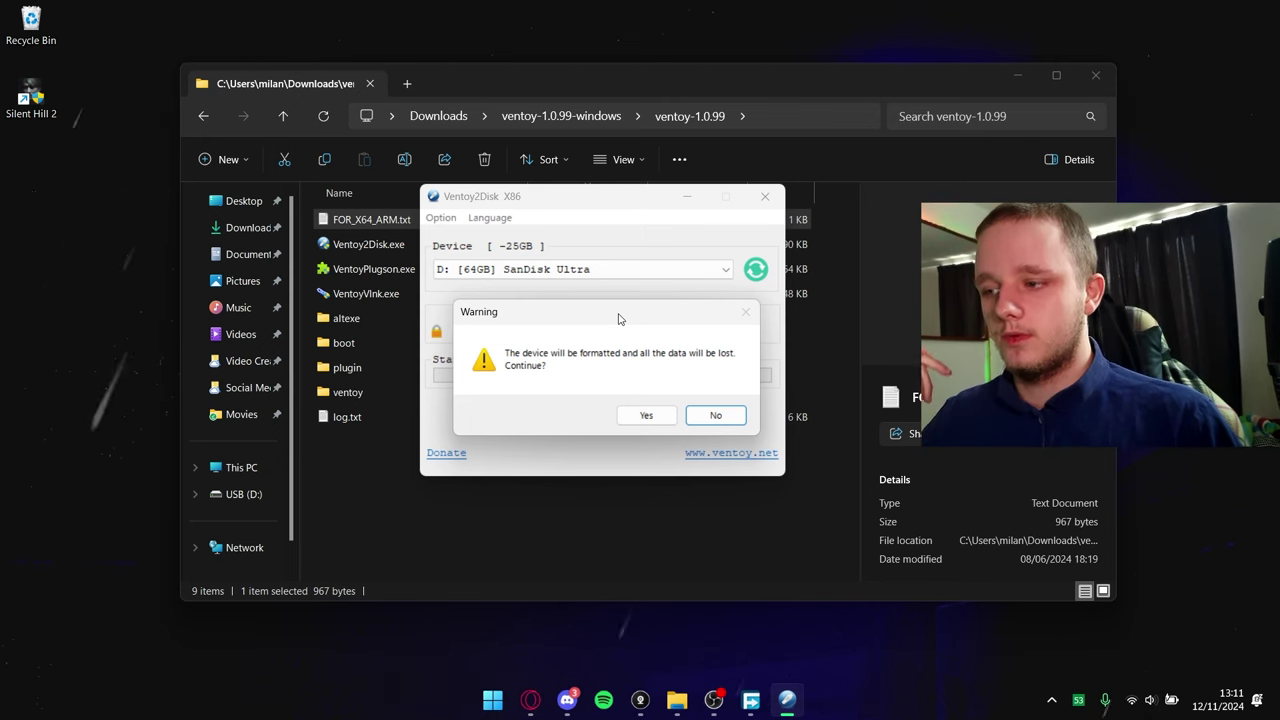
pyautogui.click(648, 418)
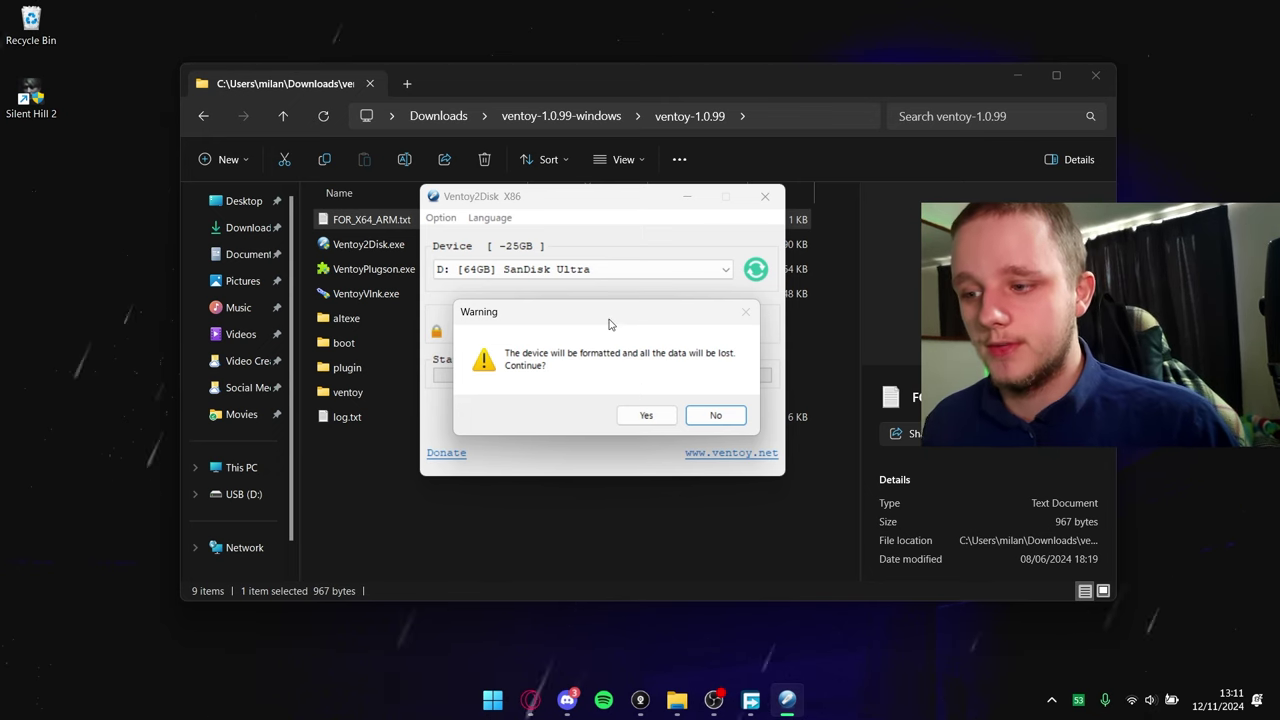
pyautogui.click(637, 419)
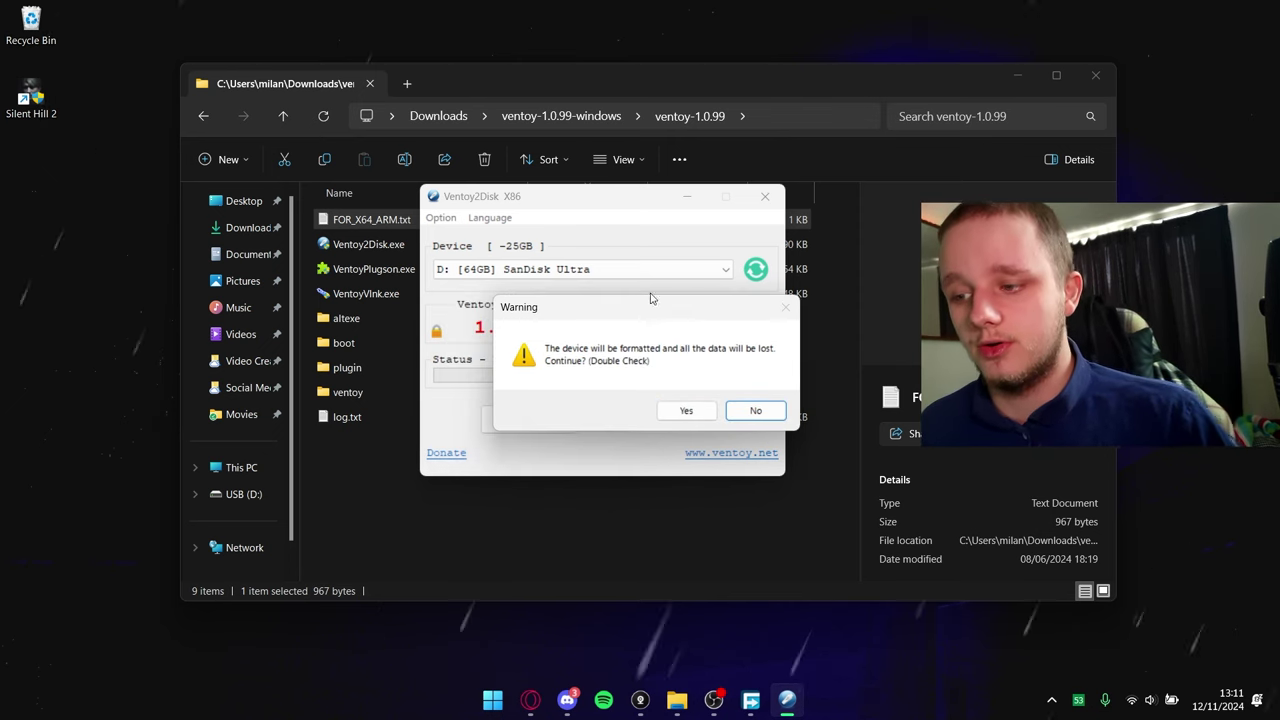
pyautogui.click(637, 410)
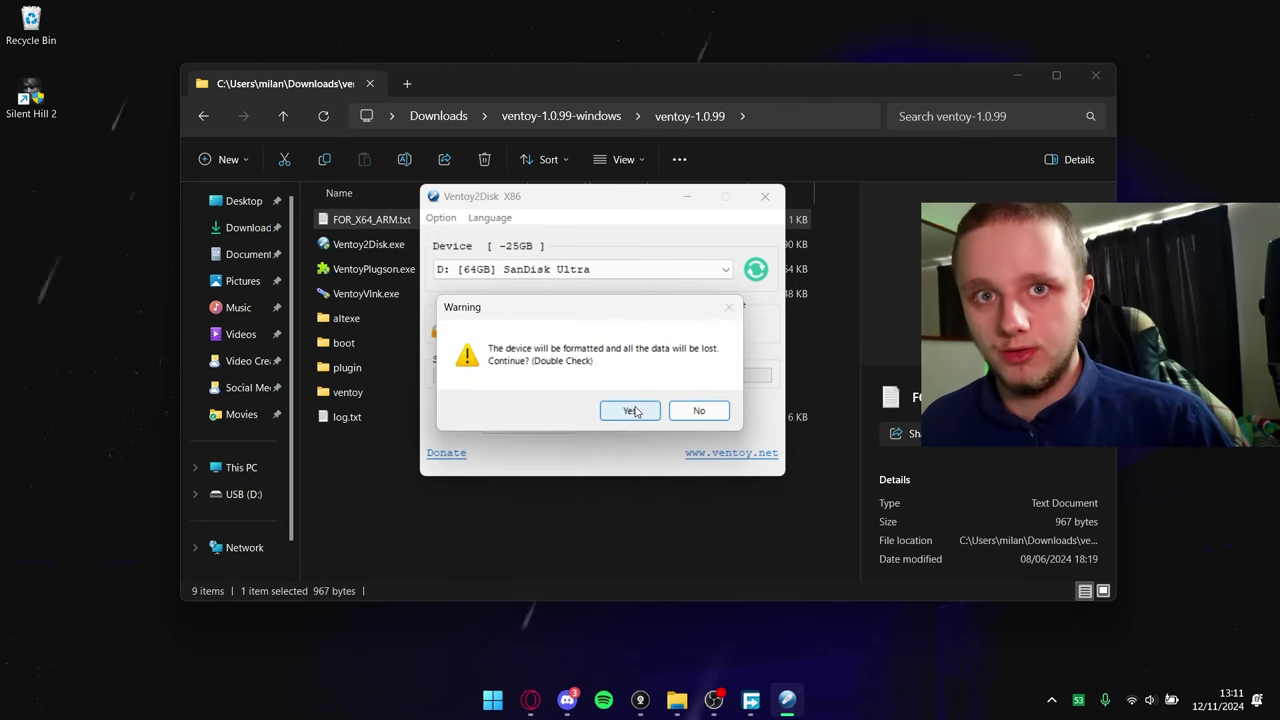
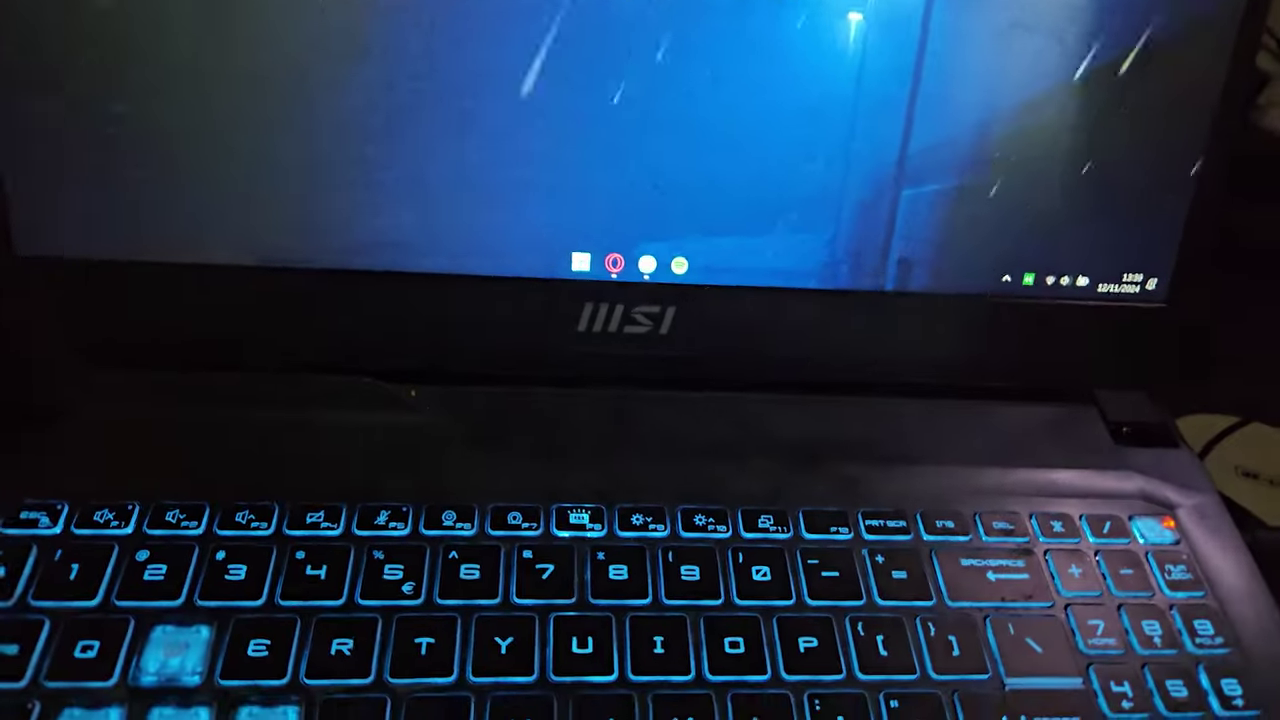
# Restart the PC into the Windows recovery options
pyautogui.press('super')
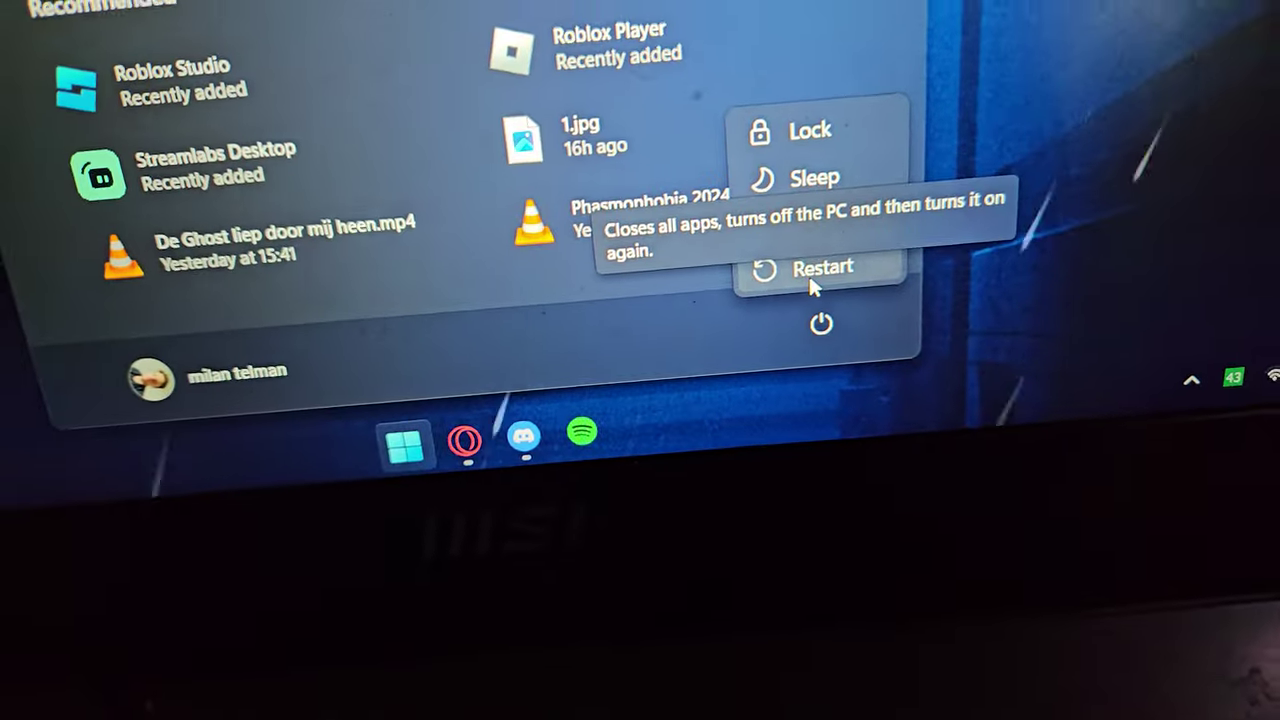
pyautogui.click(810, 280)
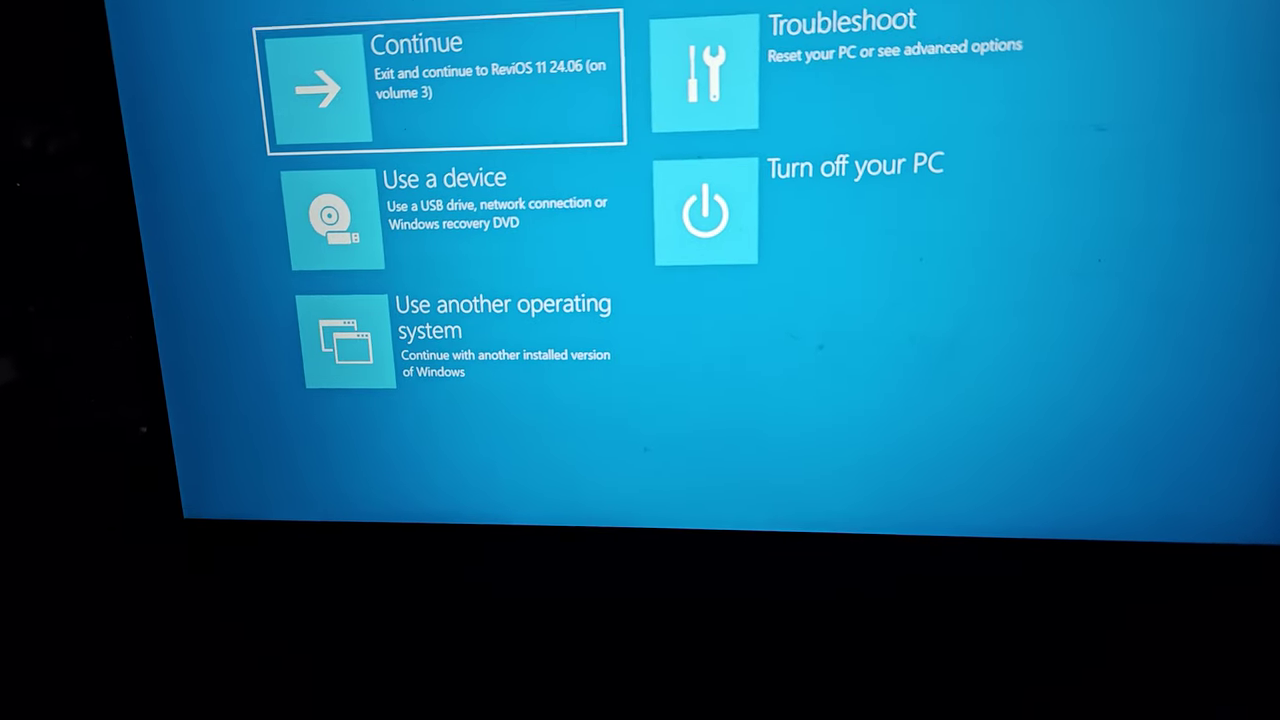
pyautogui.click(465, 240)
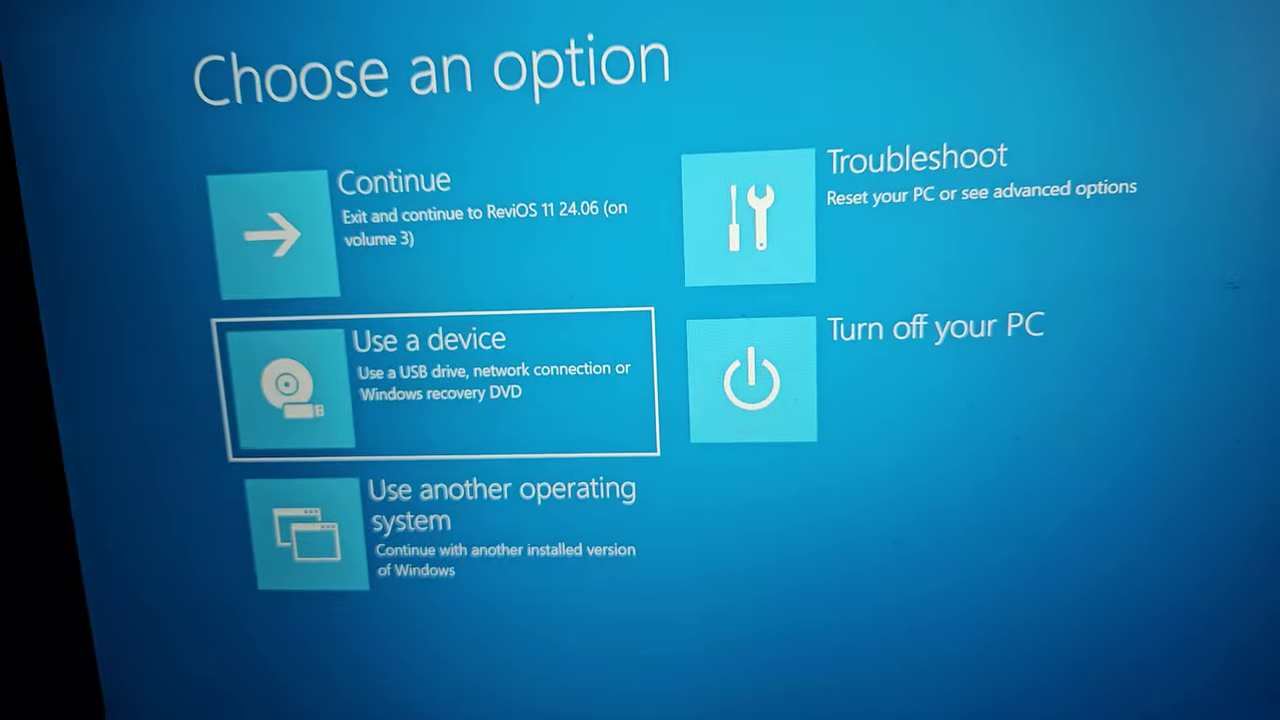
pyautogui.press('Return')
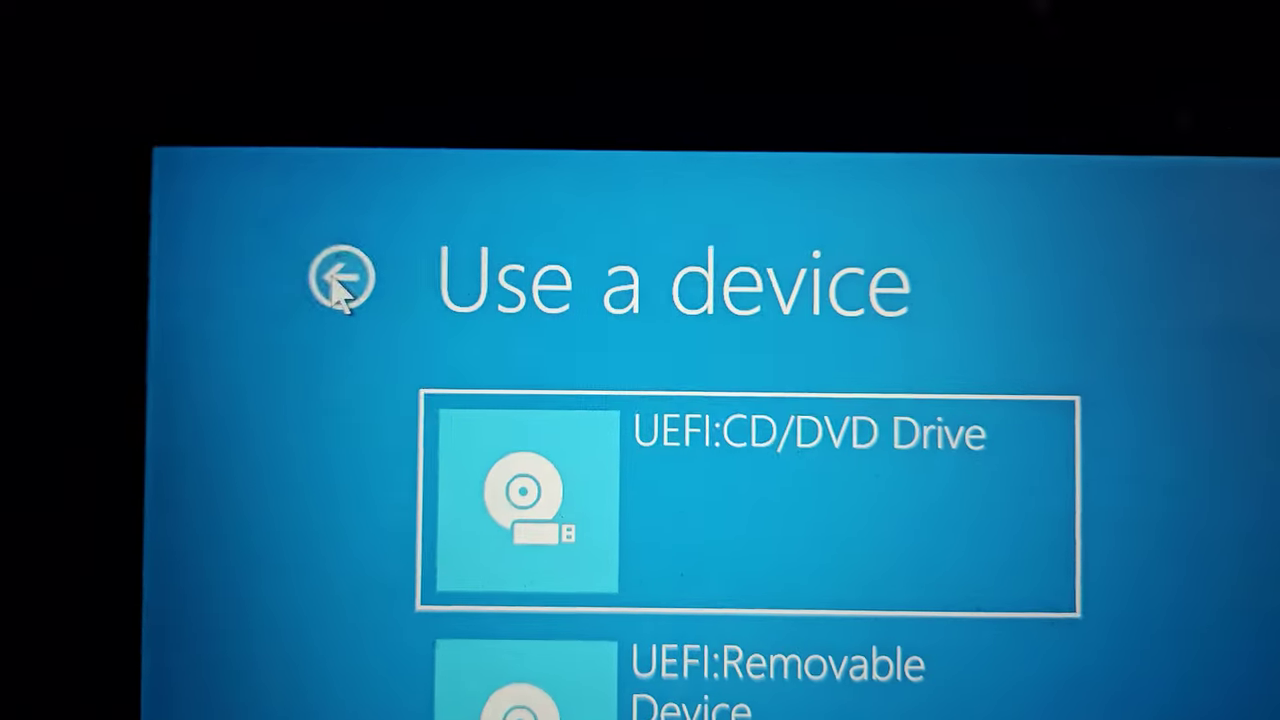
pyautogui.click(337, 277)
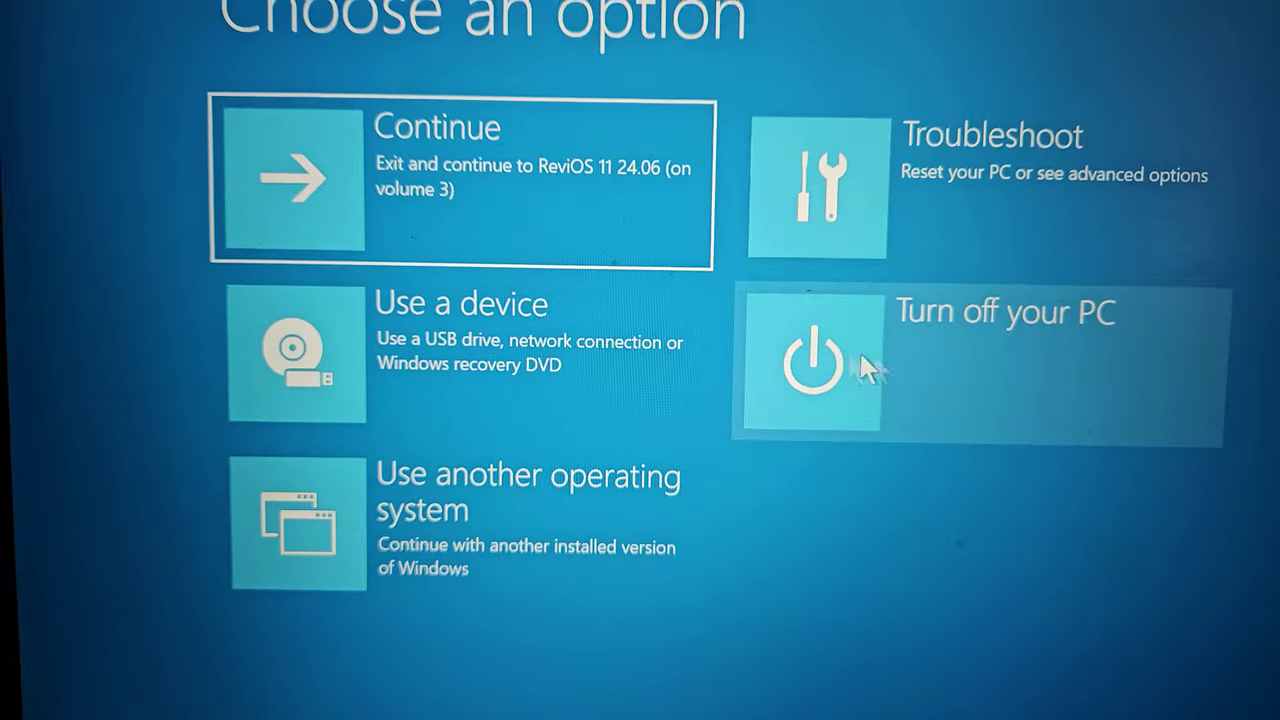
# Reboot into the UEFI Firmware Settings from the advanced troubleshooting options
pyautogui.click(786, 230)
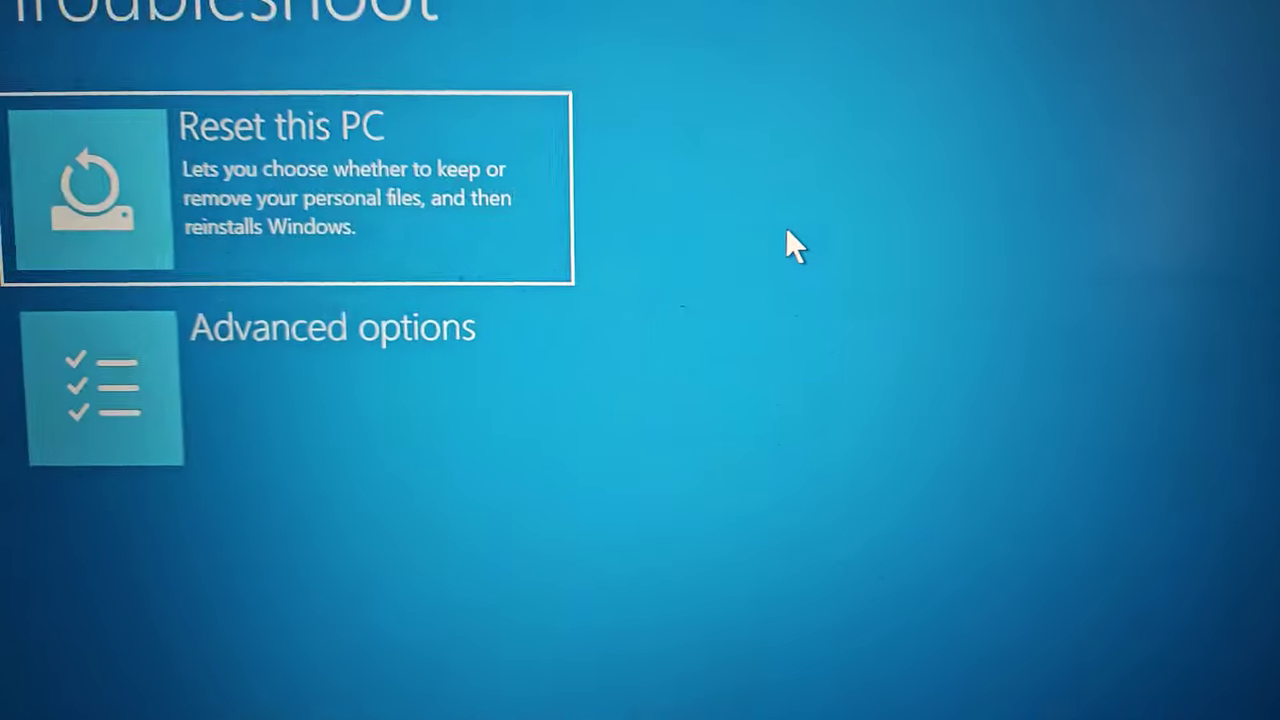
pyautogui.click(665, 378)
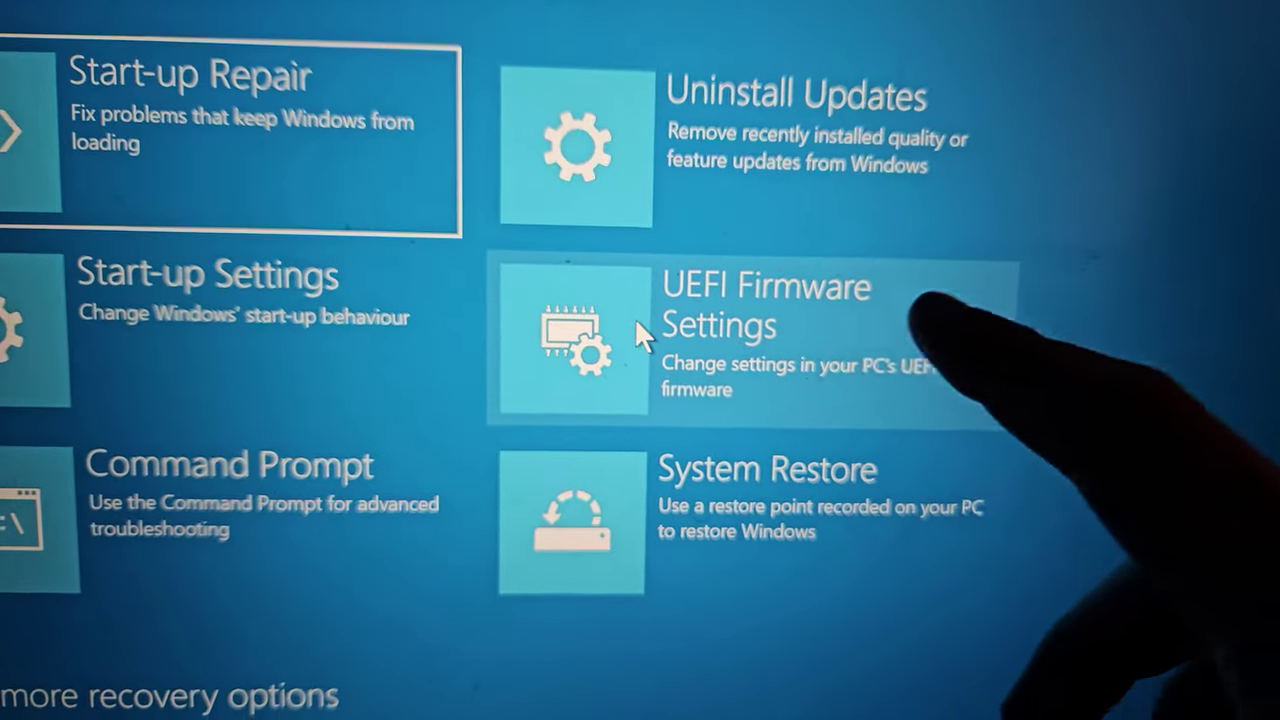
pyautogui.click(640, 340)
pyautogui.click(1105, 356)
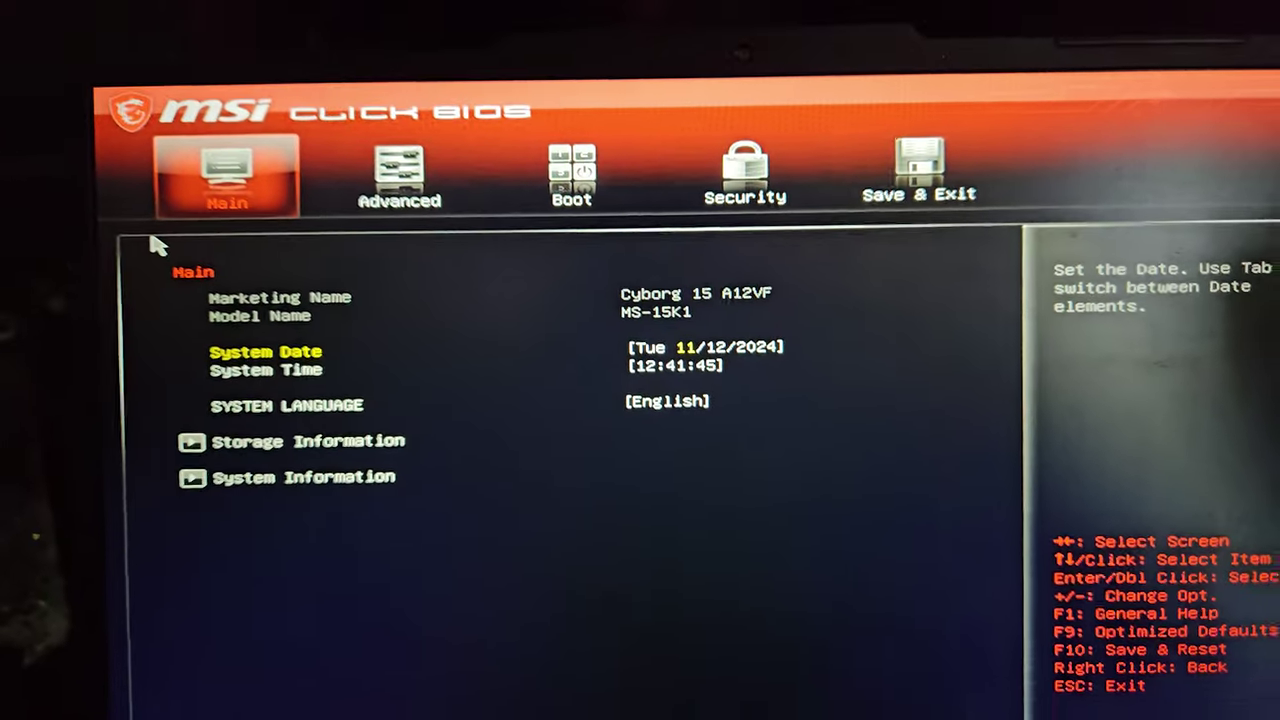
# Set Boot Option #1 to USB Hard Disk:UEFI: SanDisk, Partition 2, and save the changes with a reset
pyautogui.click(548, 133)
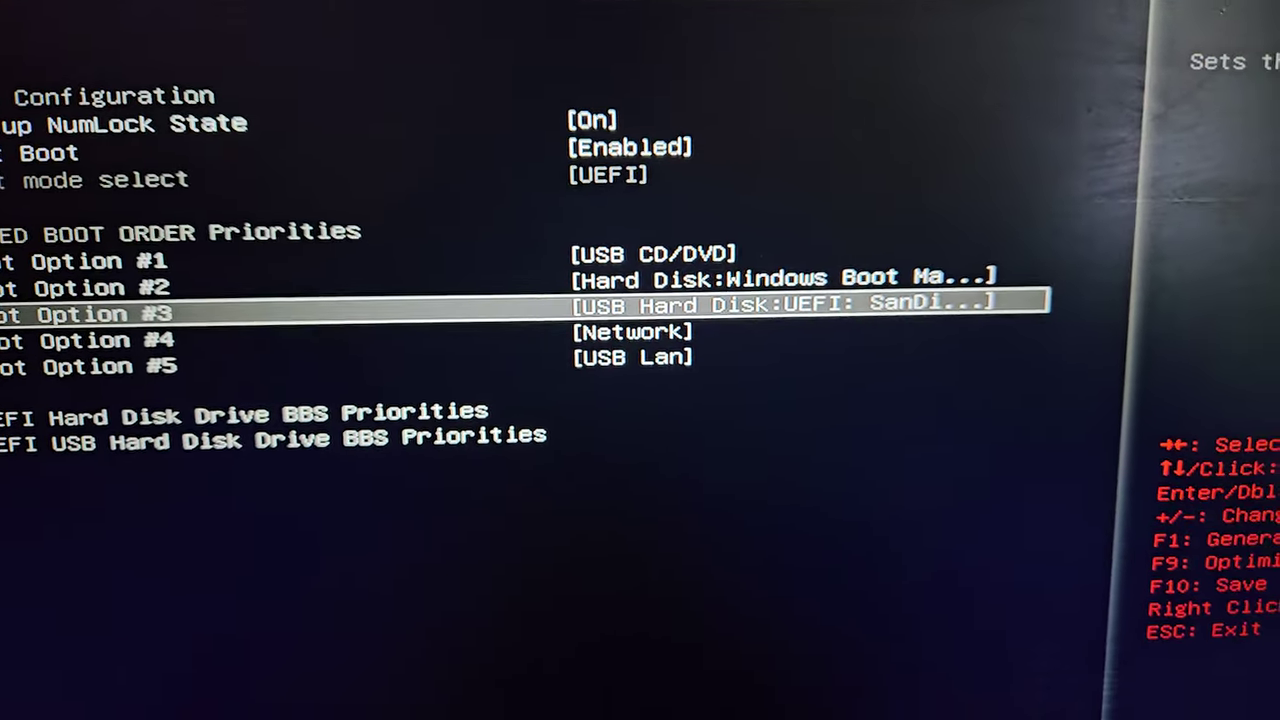
pyautogui.press('Return')
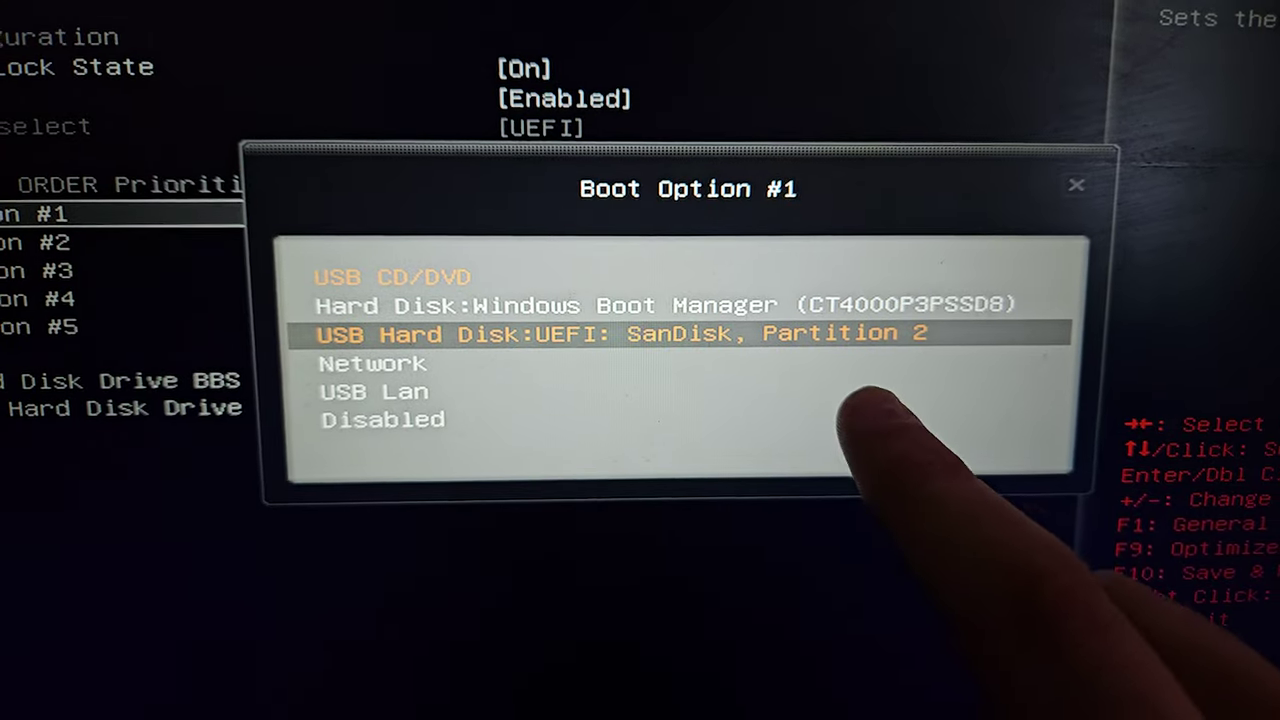
pyautogui.press('Return')
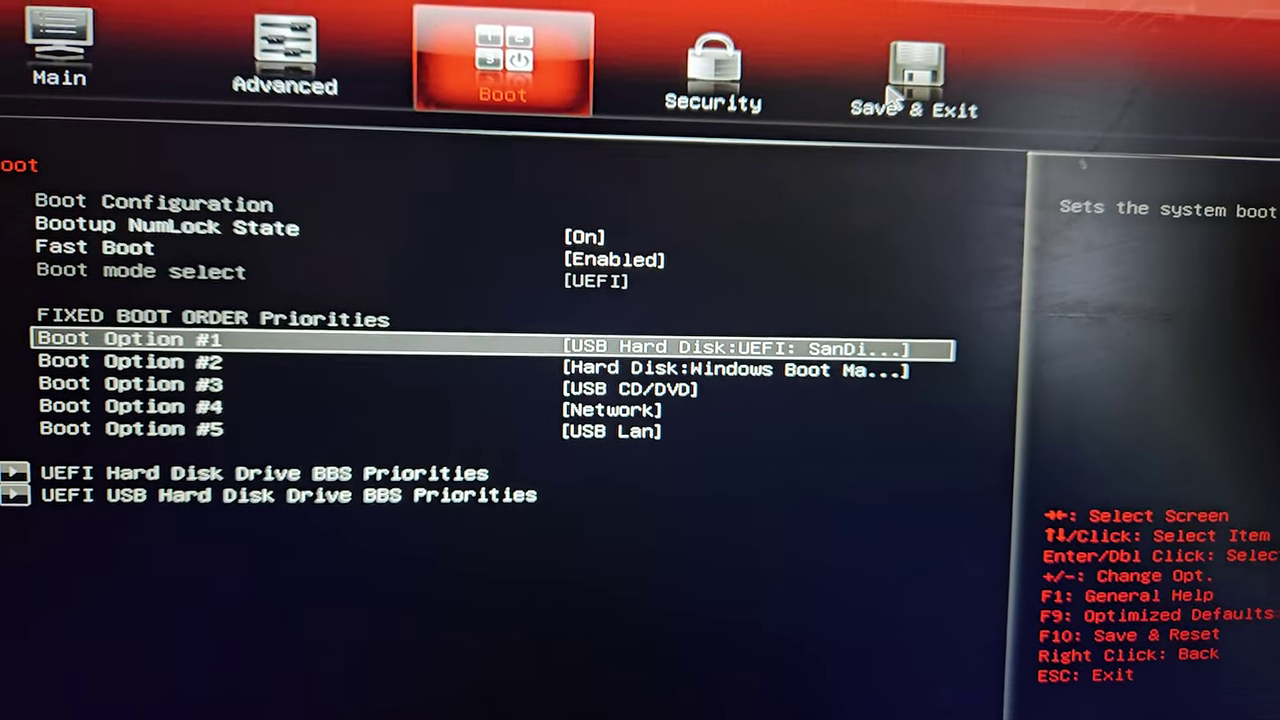
pyautogui.click(885, 90)
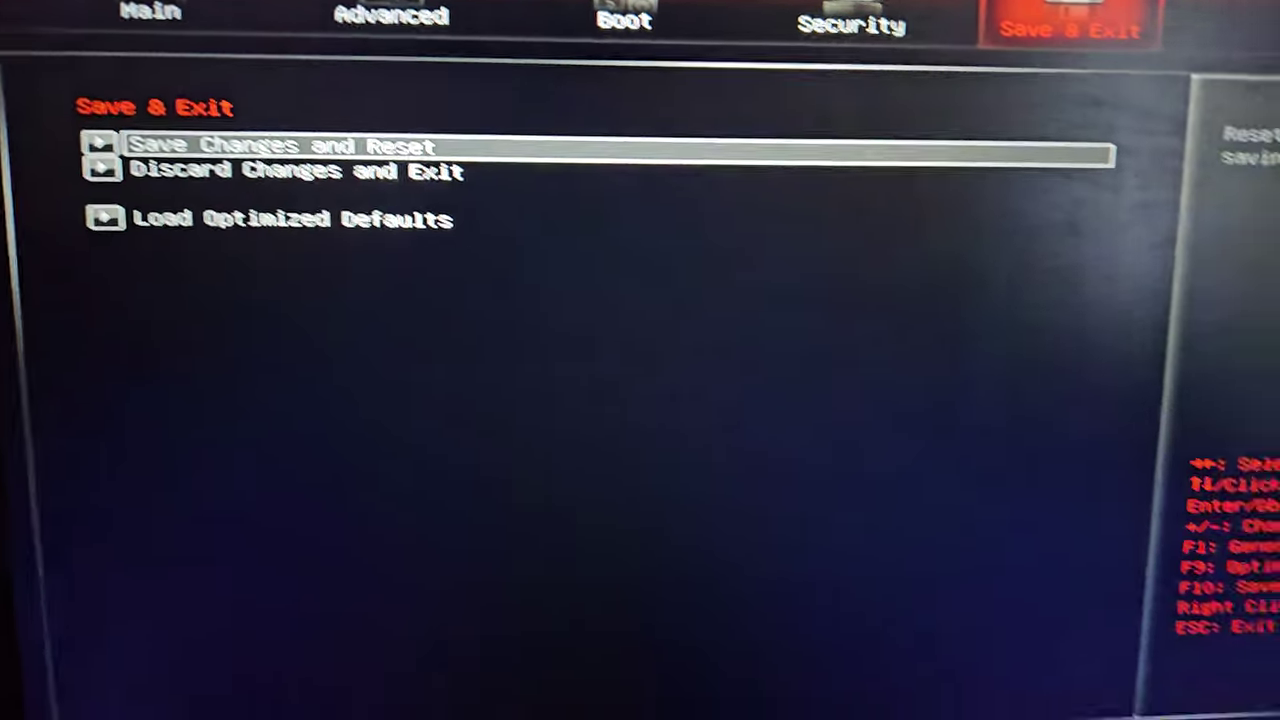
pyautogui.press('Return')
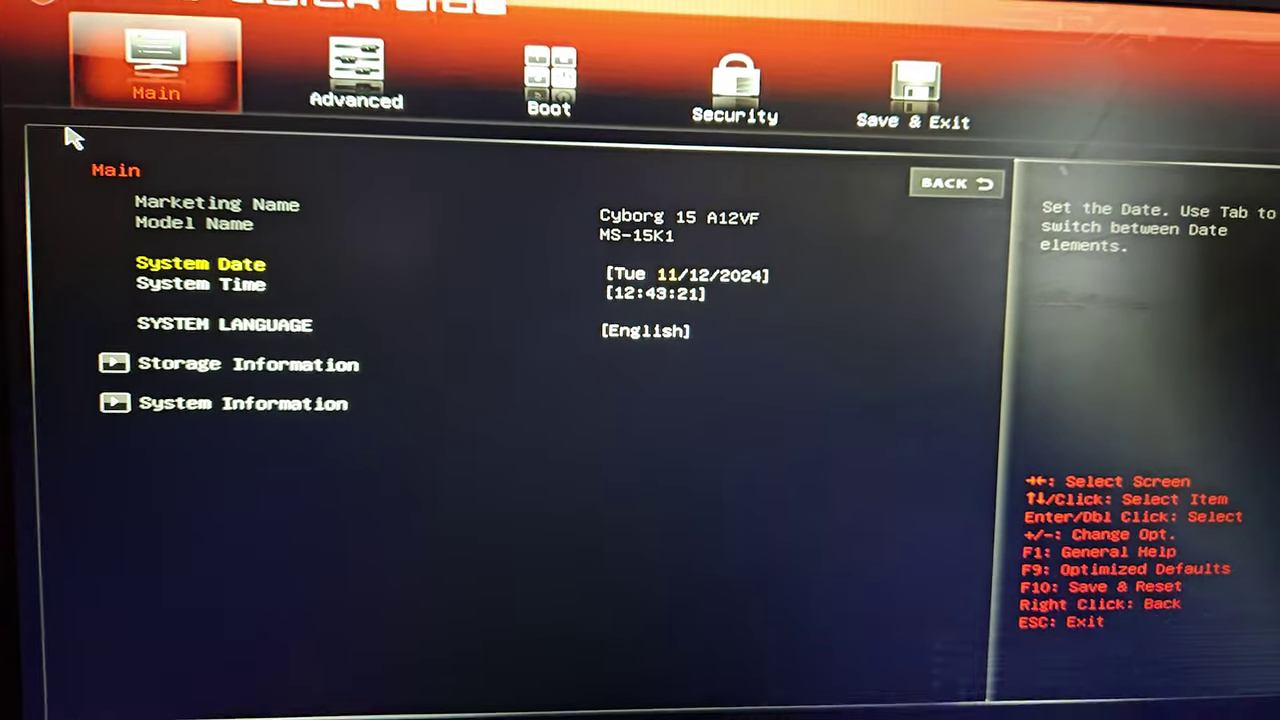
# Set Secure Boot Support to Disabled in the BIOS Secure Boot security settings
pyautogui.press('Right')
pyautogui.press('Right')
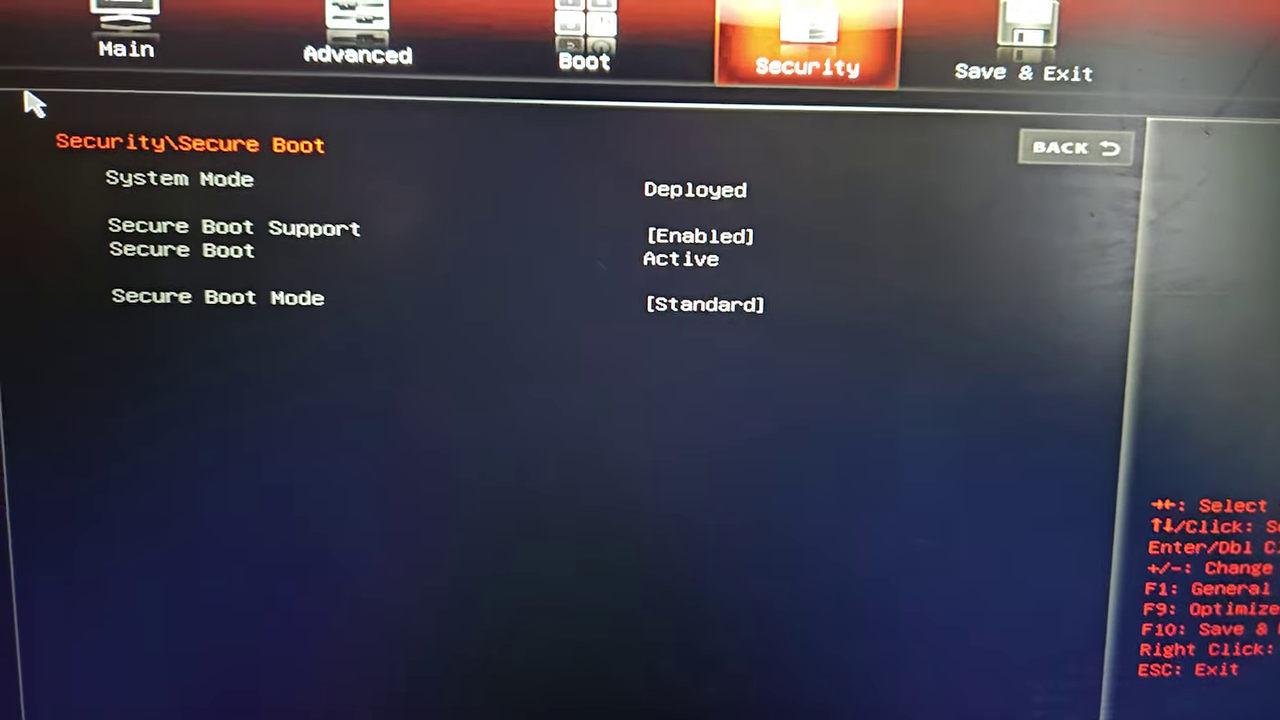
pyautogui.press('Escape')
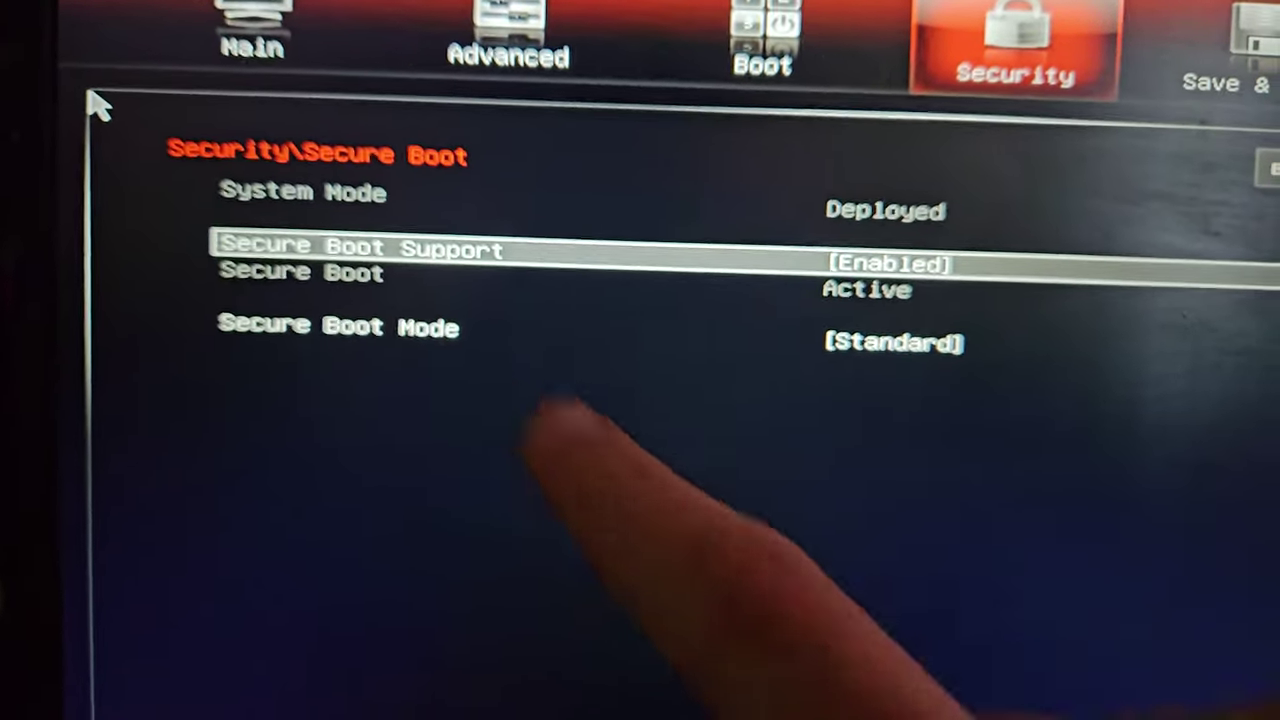
pyautogui.press('Return')
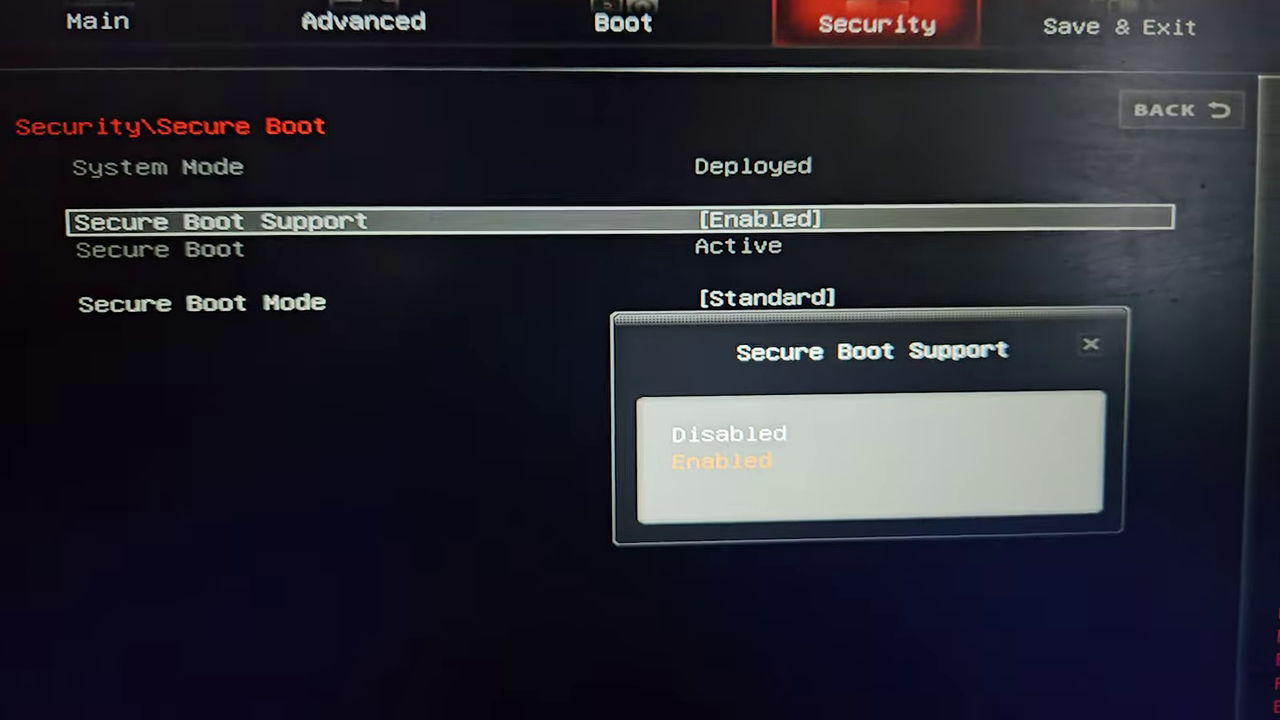
pyautogui.press('Up')
pyautogui.press('Return')
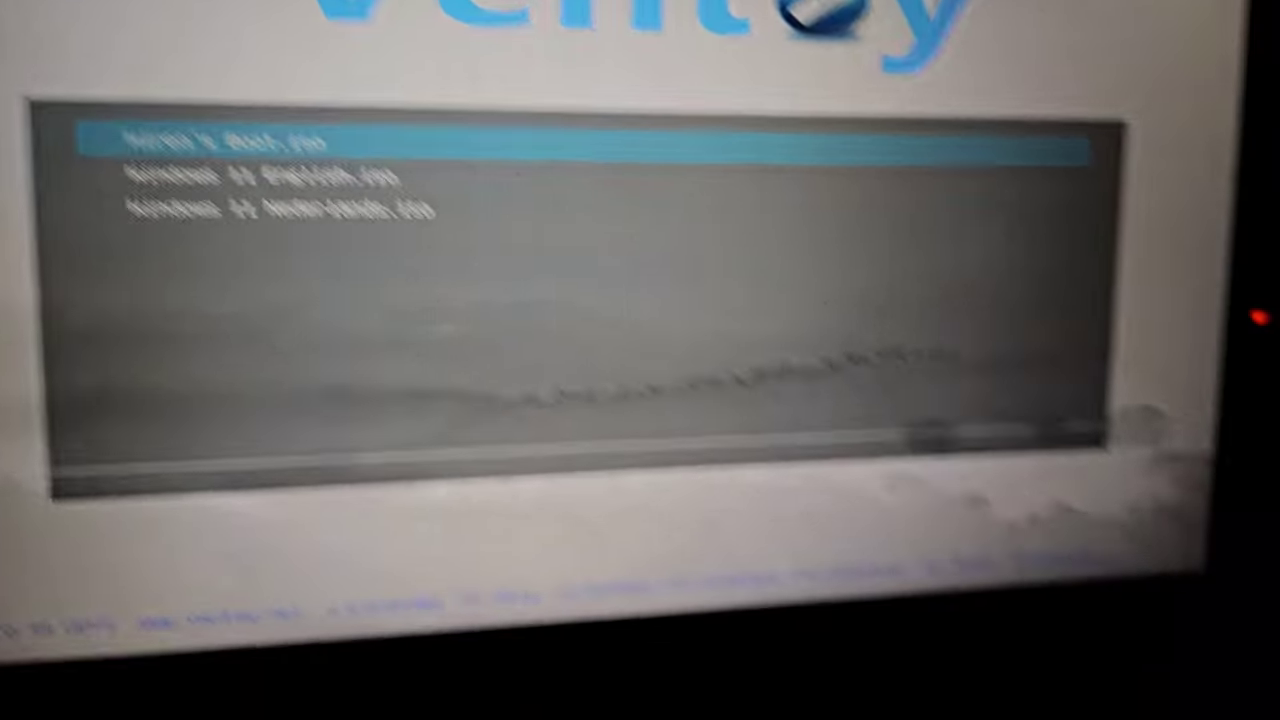
# Boot the Hiren's Boot ISO from the Ventoy menu in normal mode
pyautogui.press('Return')
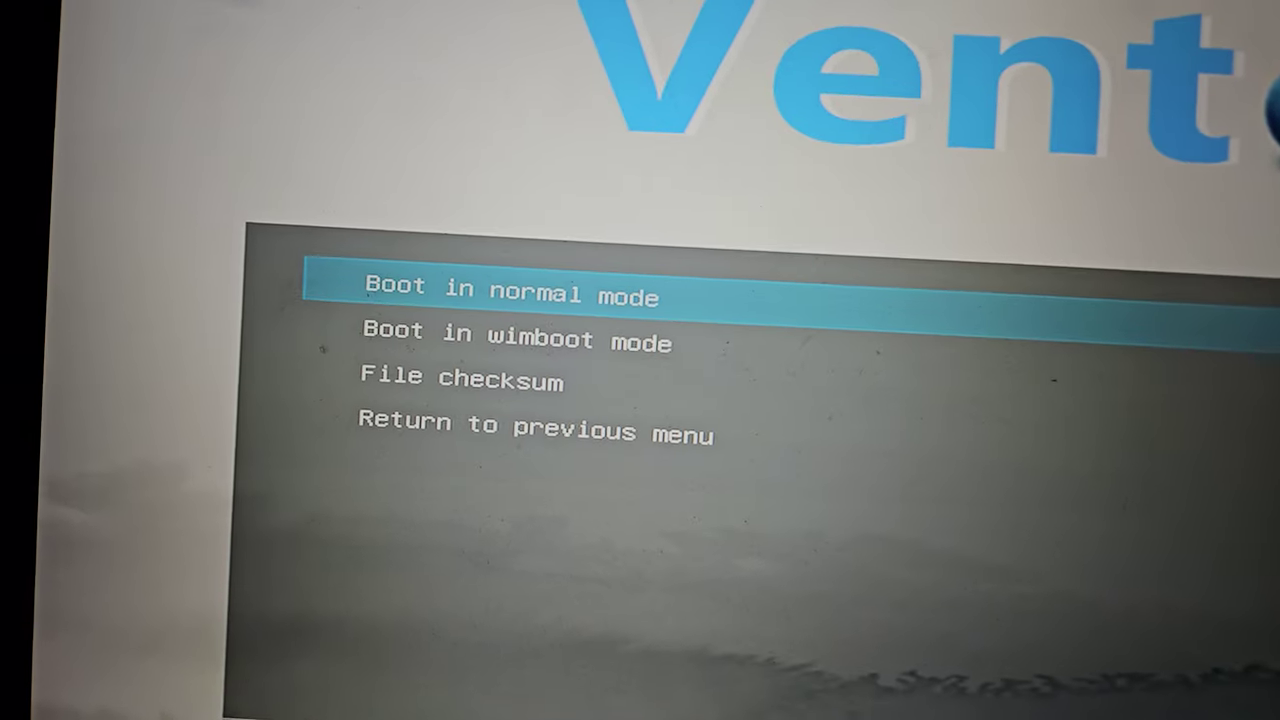
pyautogui.press('Return')
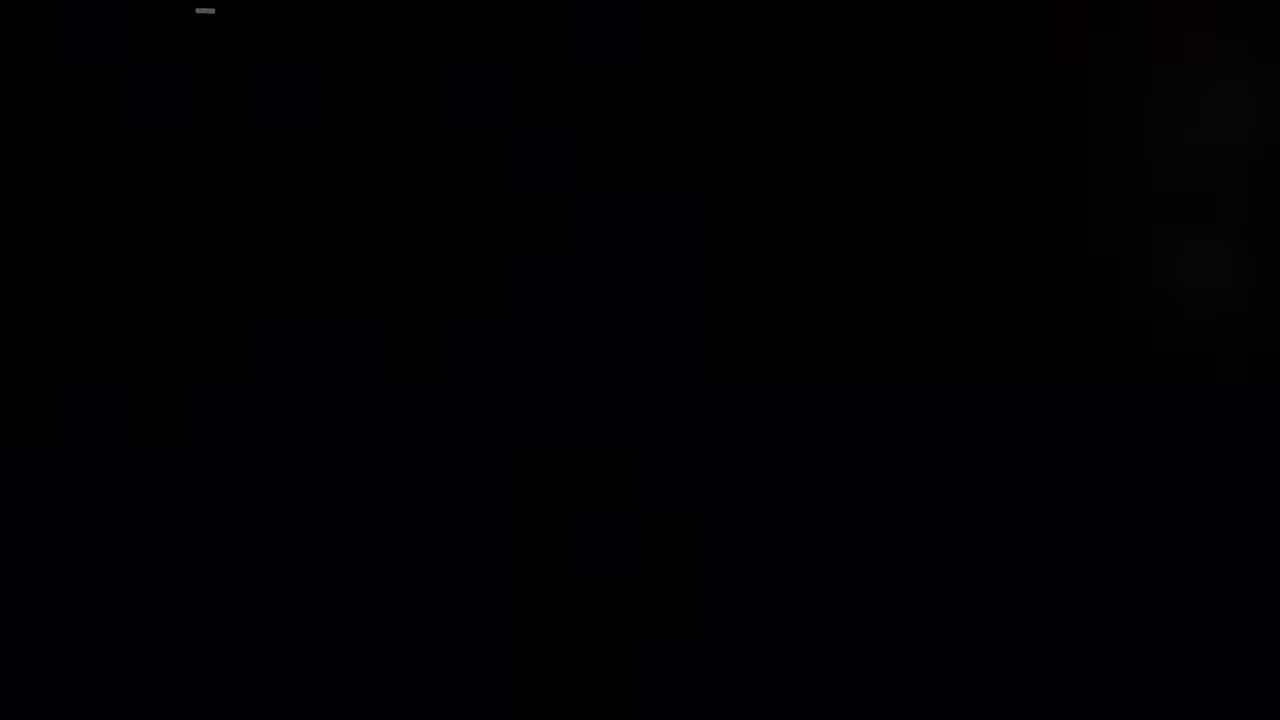